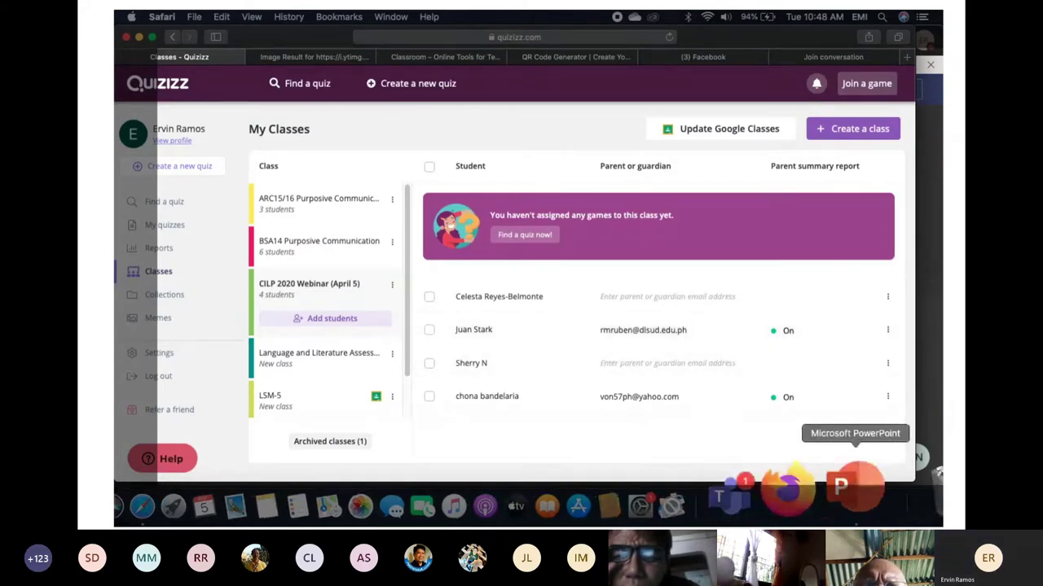
# Step: Switch to PowerPoint to show the Demo 1 slide with the class-joining link and QR code
pyautogui.click(841, 486)
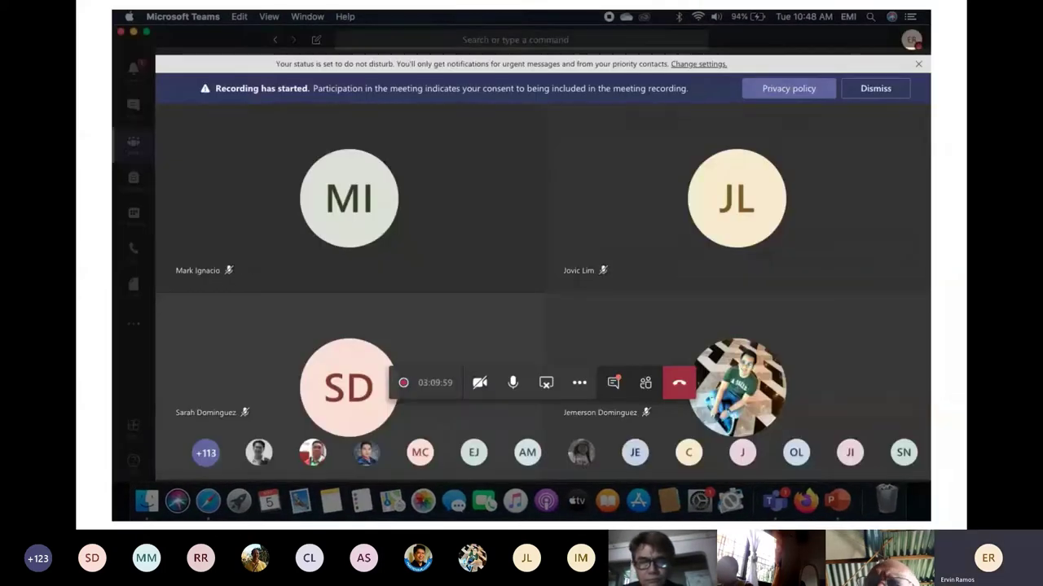
pyautogui.click(843, 484)
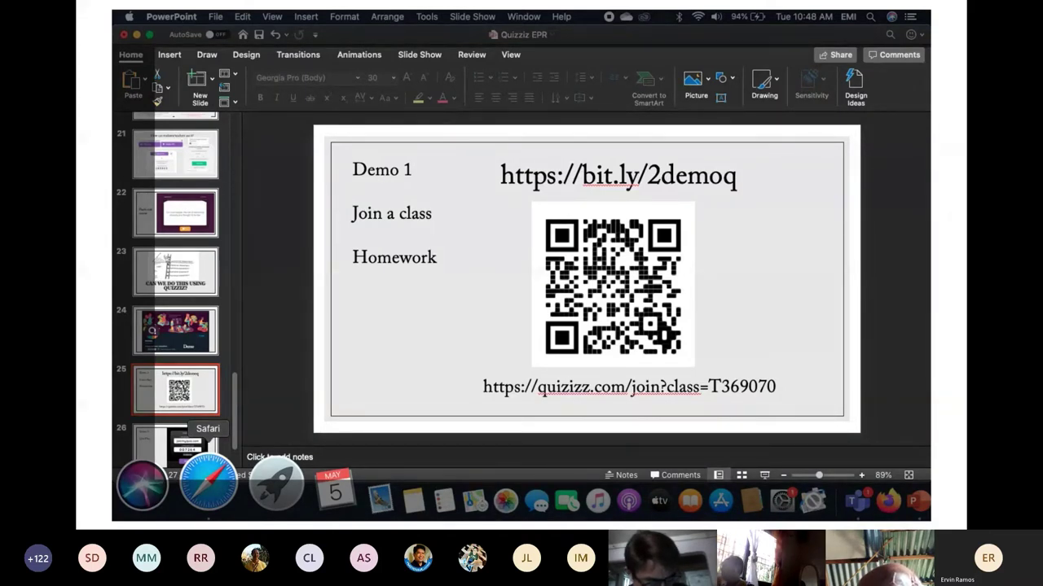
# Step: Switch to Safari, refresh the Quizizz classes page and view the student list of the CILP 2020 Webinar (April 5) class
pyautogui.click(208, 482)
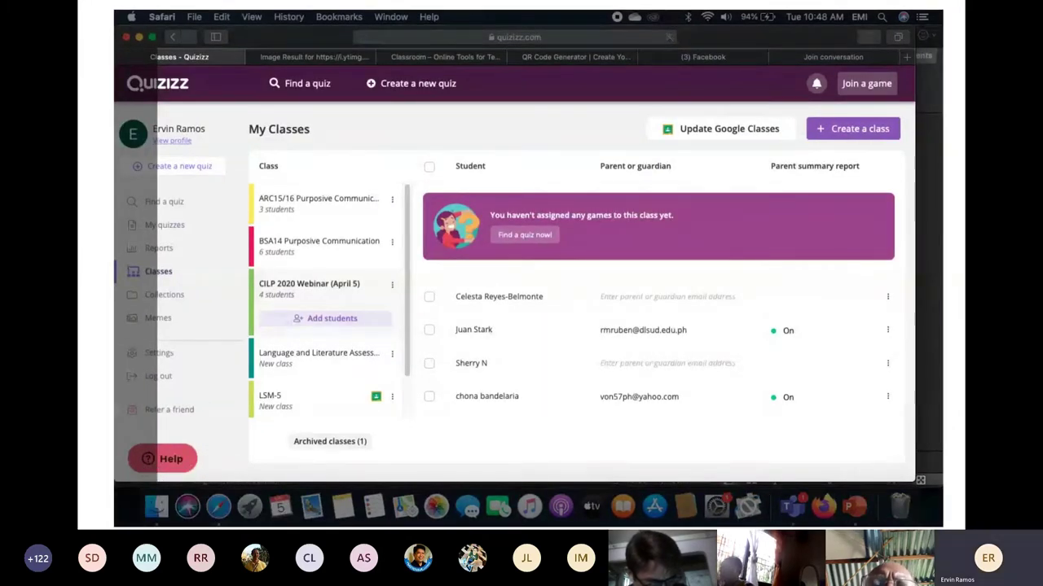
pyautogui.press('super+r')
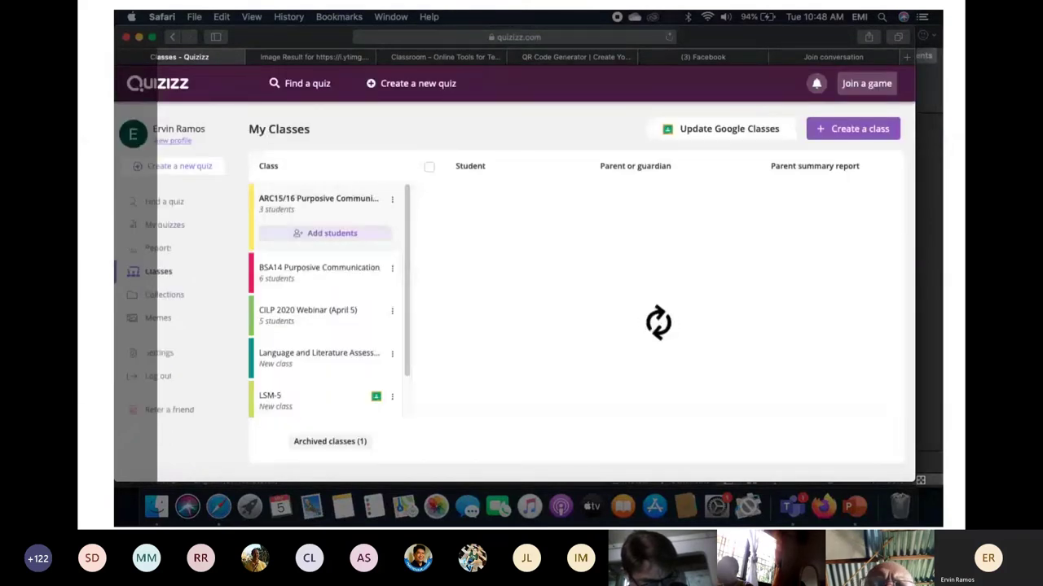
pyautogui.click(317, 314)
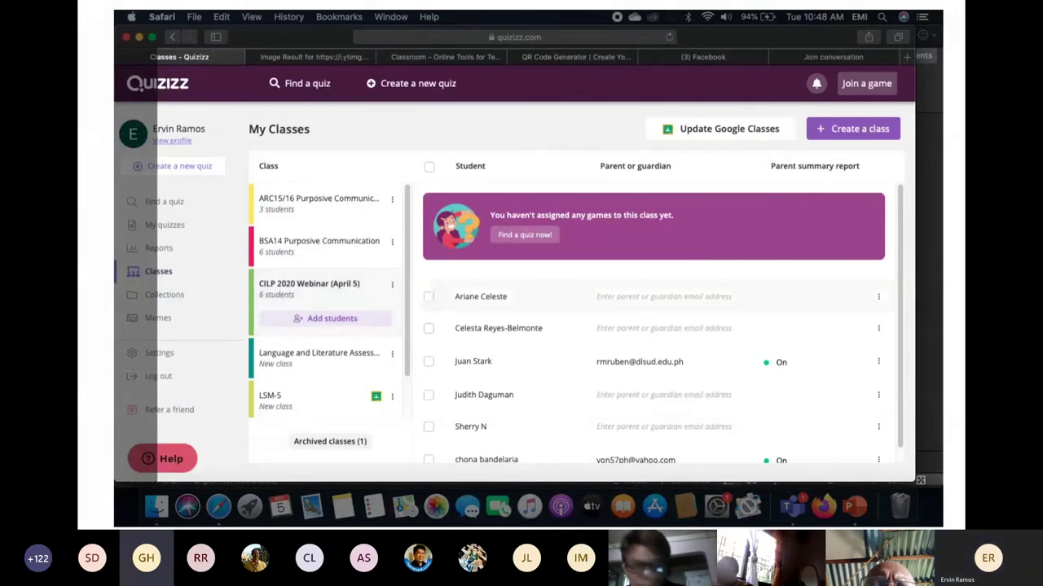
pyautogui.scroll(-1, 651, 367)
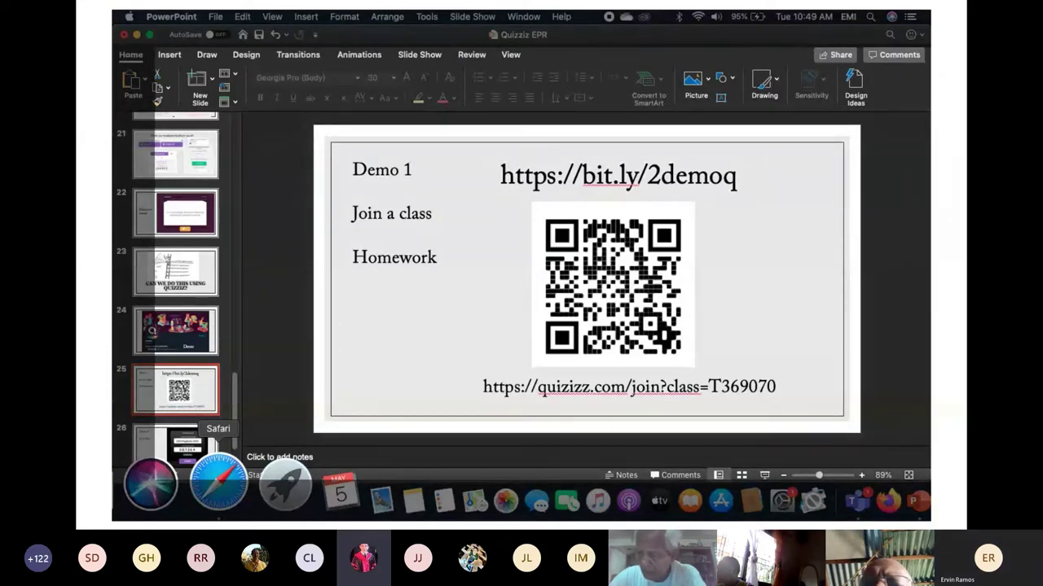
# Step: Recheck the webinar class roster in Safari, then return to the Demo 1 slide in PowerPoint
pyautogui.click(218, 483)
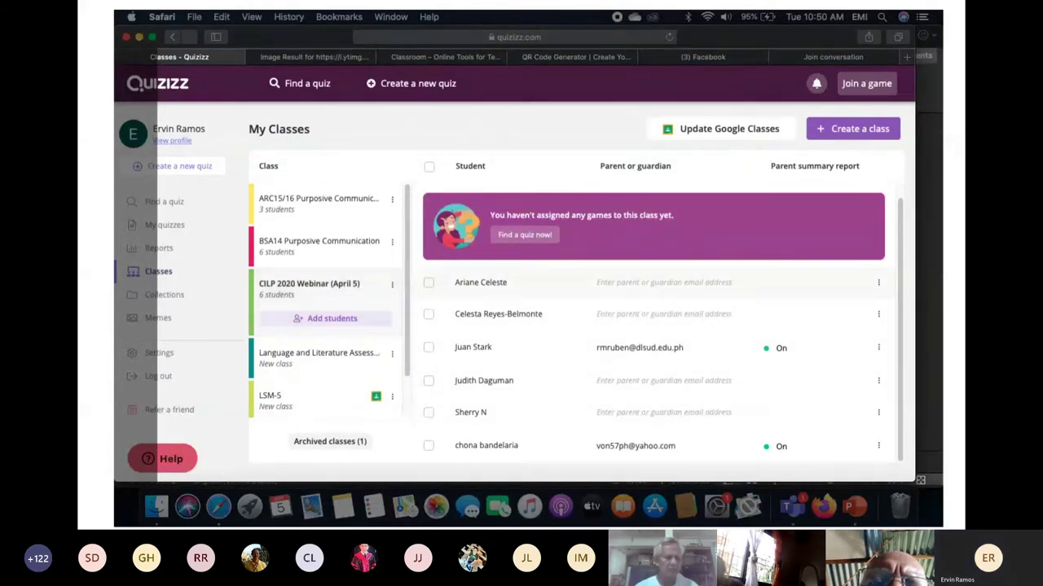
pyautogui.click(838, 489)
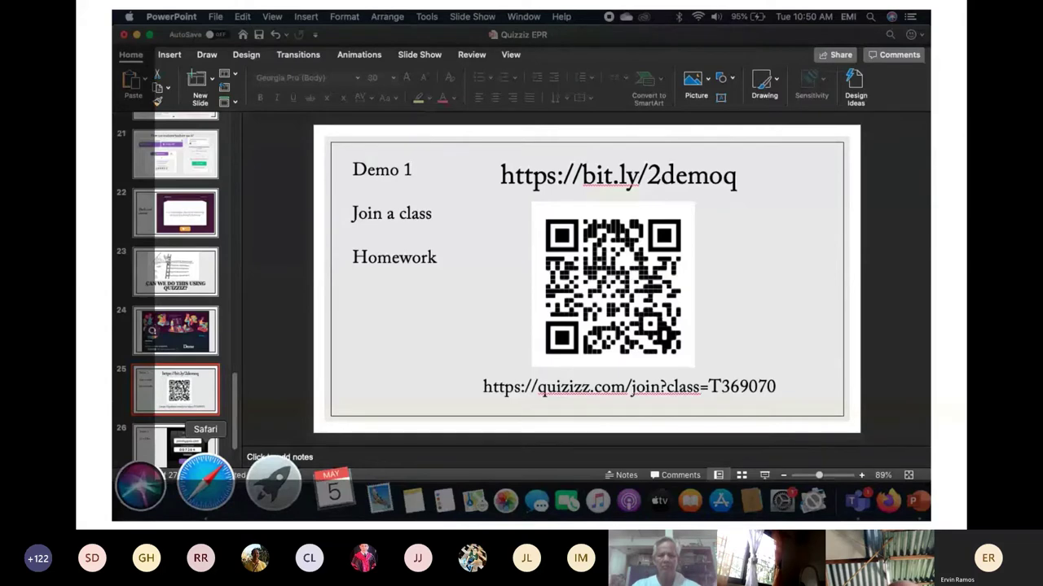
# Step: Switch to Safari, open the covid 19 quiz from the account's own quizzes and host it as a live game
pyautogui.click(205, 481)
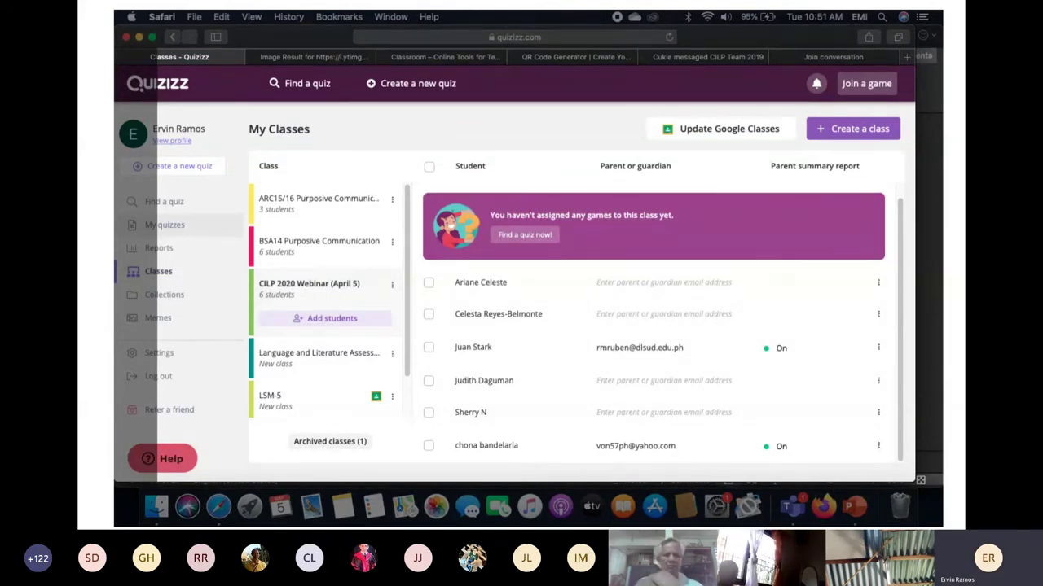
pyautogui.click(165, 225)
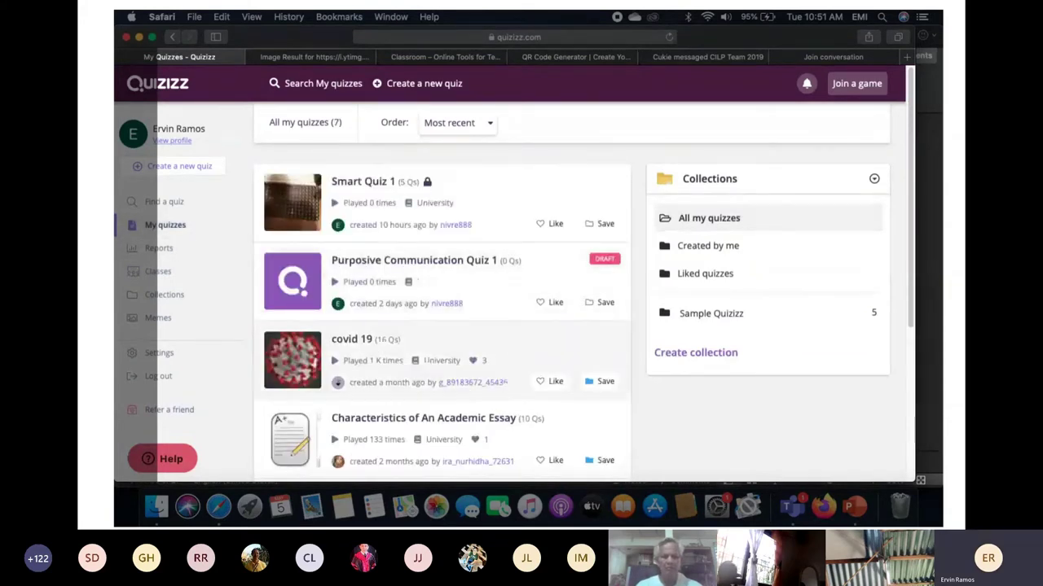
pyautogui.scroll(-1, 443, 326)
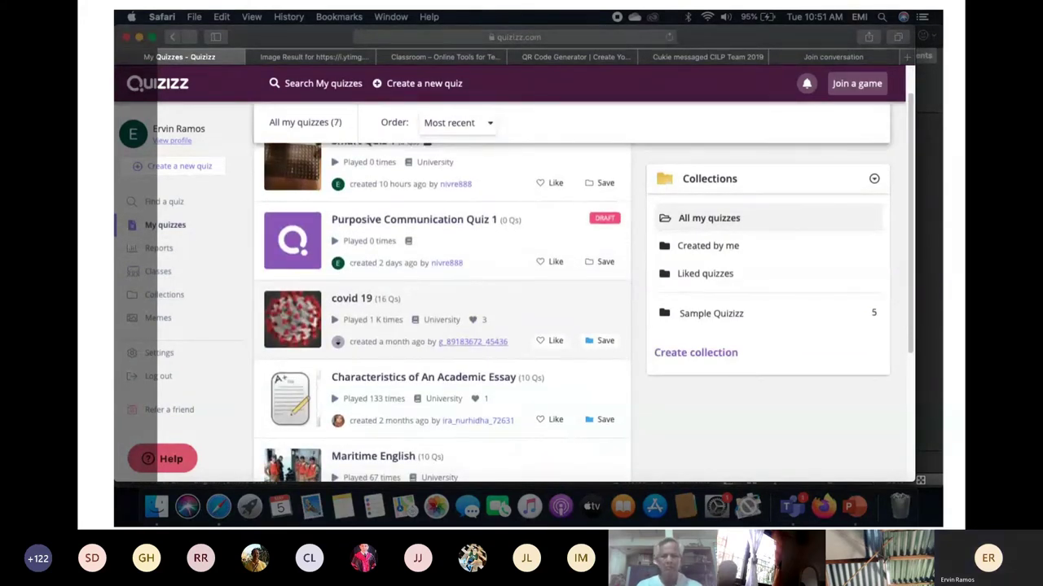
pyautogui.click(351, 298)
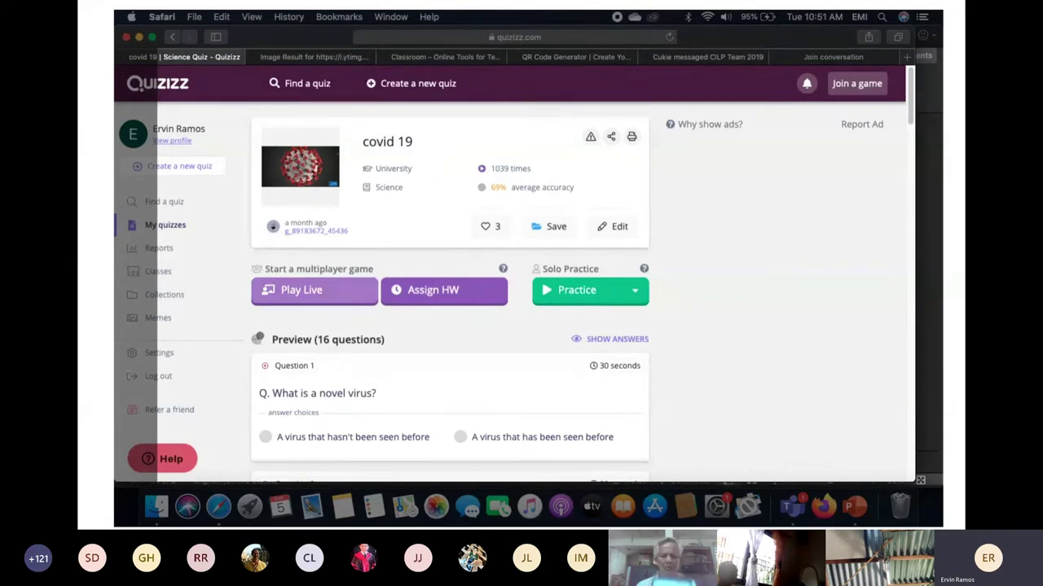
pyautogui.click(302, 290)
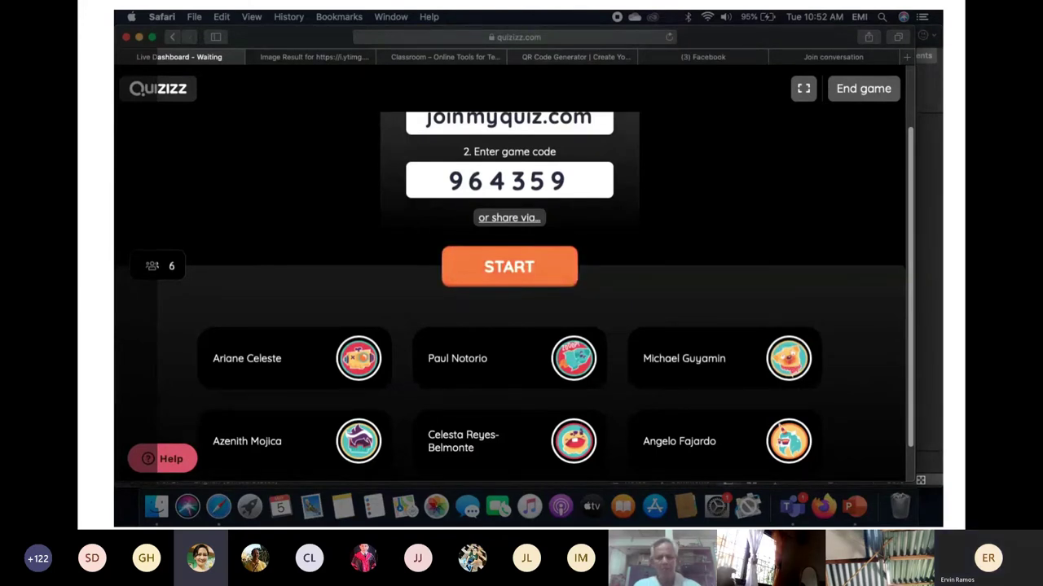
# Step: Review the joining instructions and the list of joined players in the live game's waiting room
pyautogui.scroll(2, 510, 325)
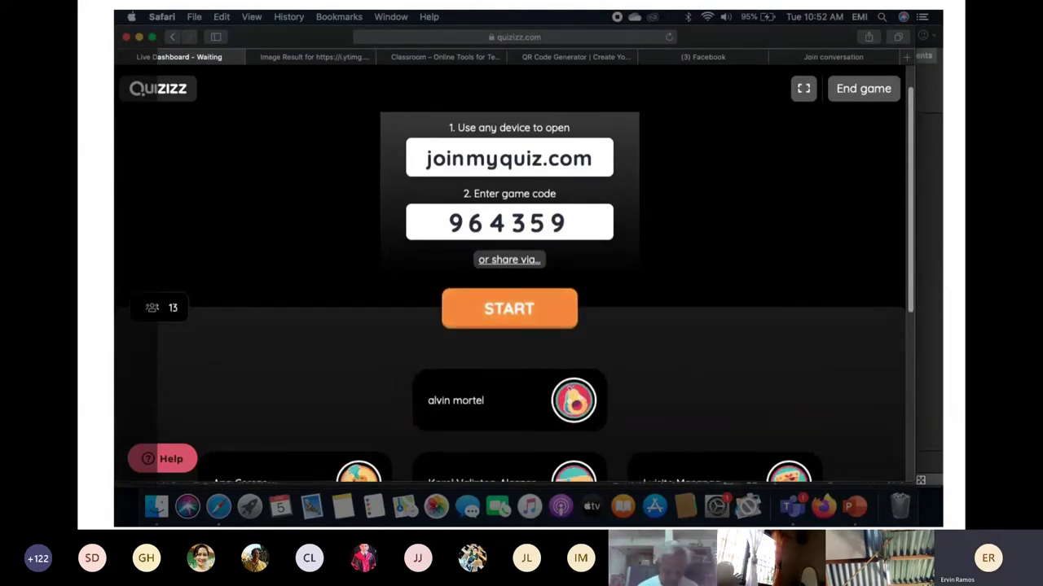
pyautogui.scroll(-2, 509, 285)
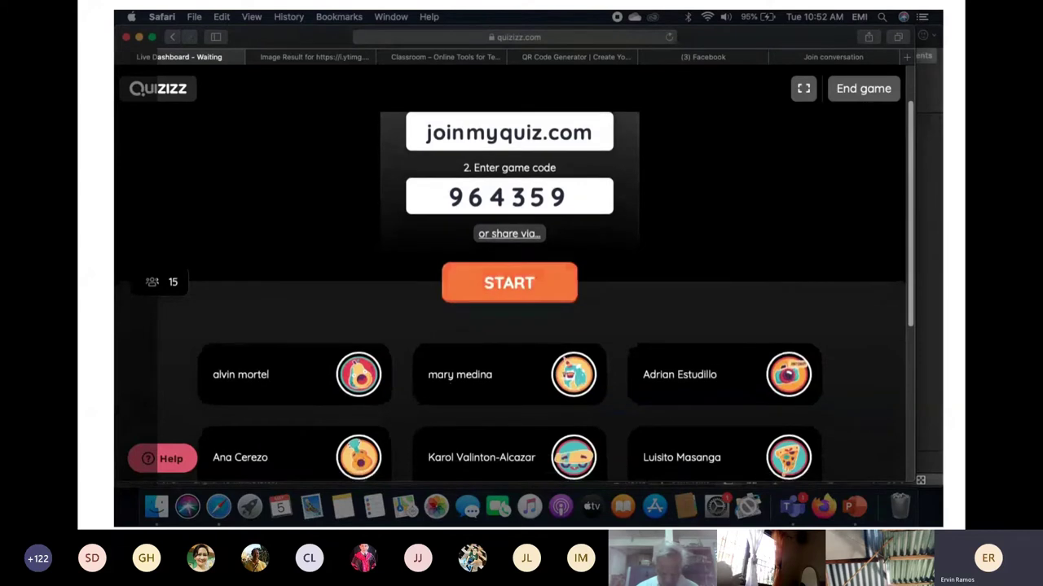
pyautogui.scroll(-1, 509, 285)
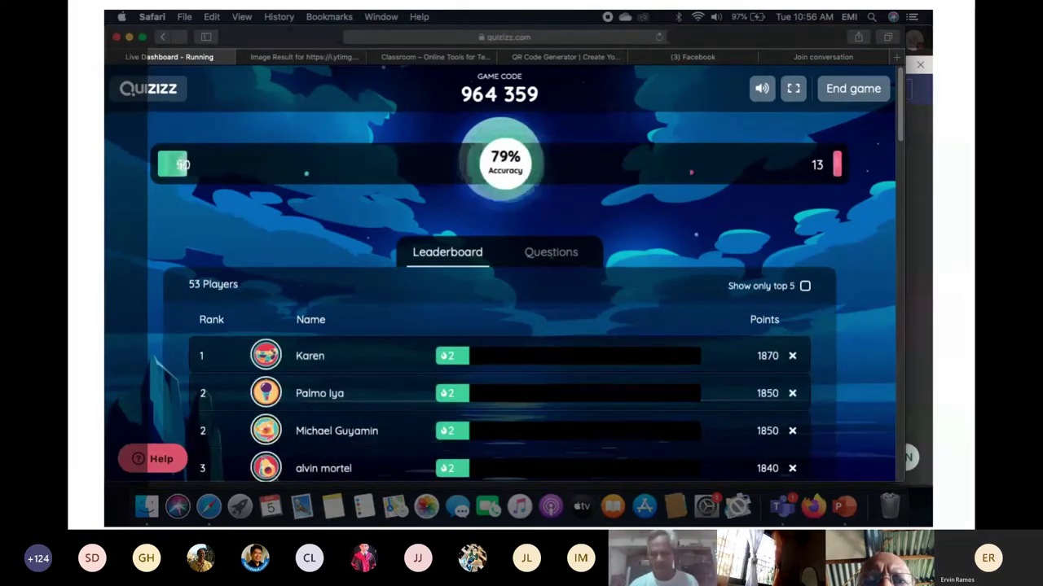
# Step: Examine the player rankings and points on the running game's leaderboard
pyautogui.scroll(-2, 499, 326)
pyautogui.scroll(-2, 499, 325)
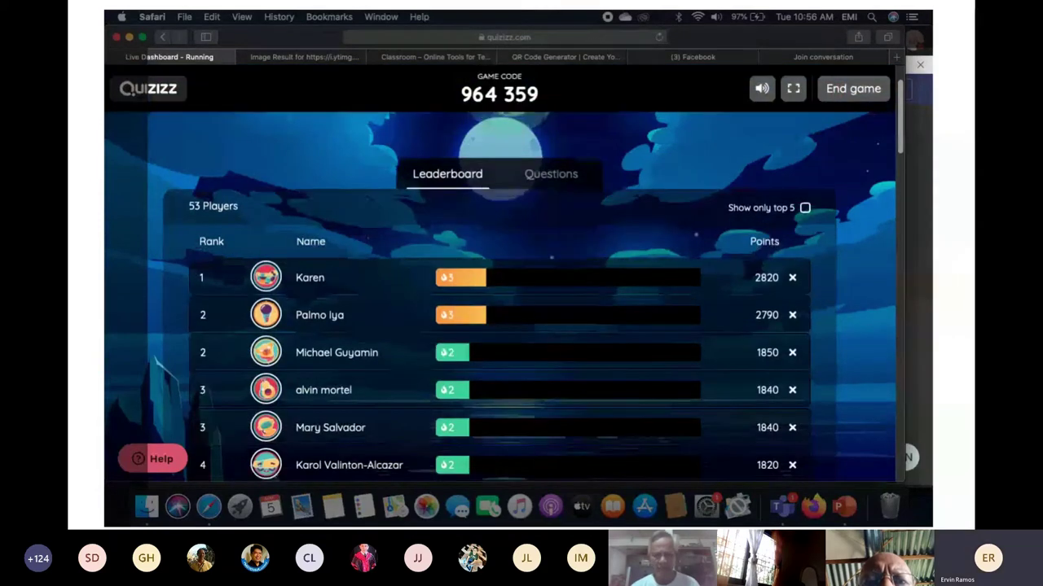
pyautogui.scroll(-1, 500, 326)
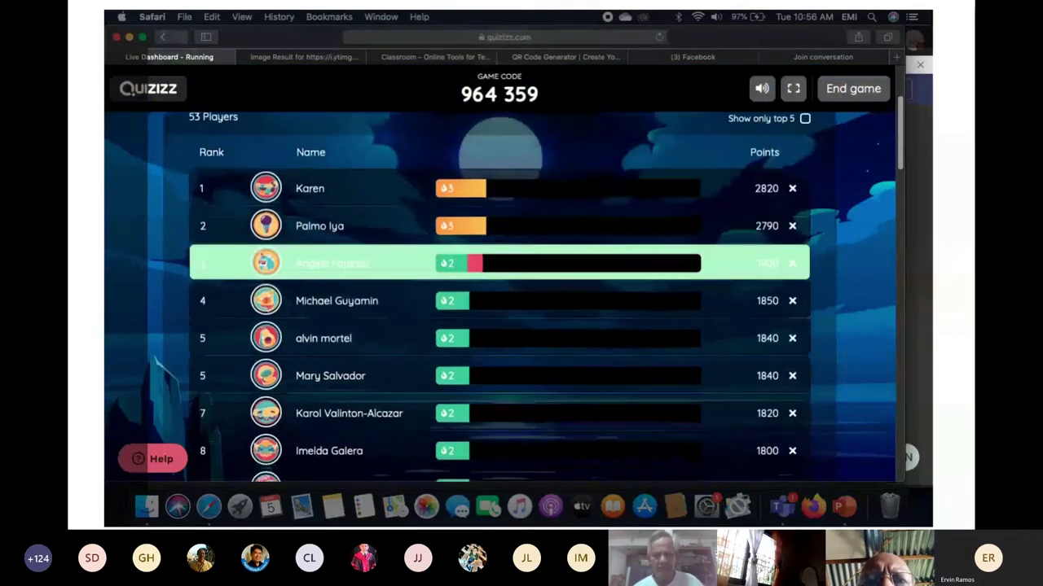
pyautogui.scroll(-1, 500, 326)
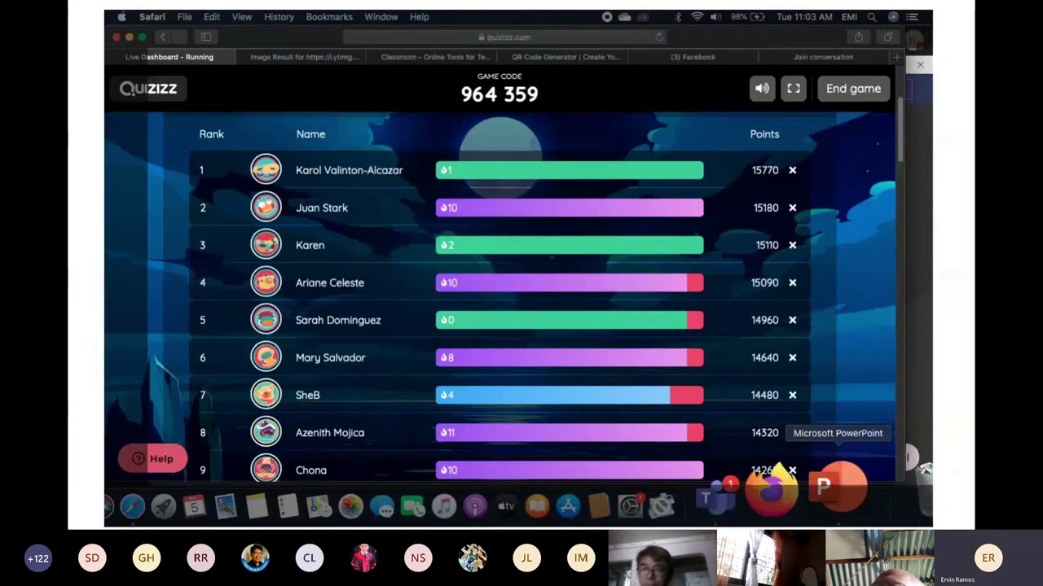
# Step: Switch to PowerPoint and open slide 23, the assessment ladder titled "Can we do this using Quizziz?"
pyautogui.click(835, 482)
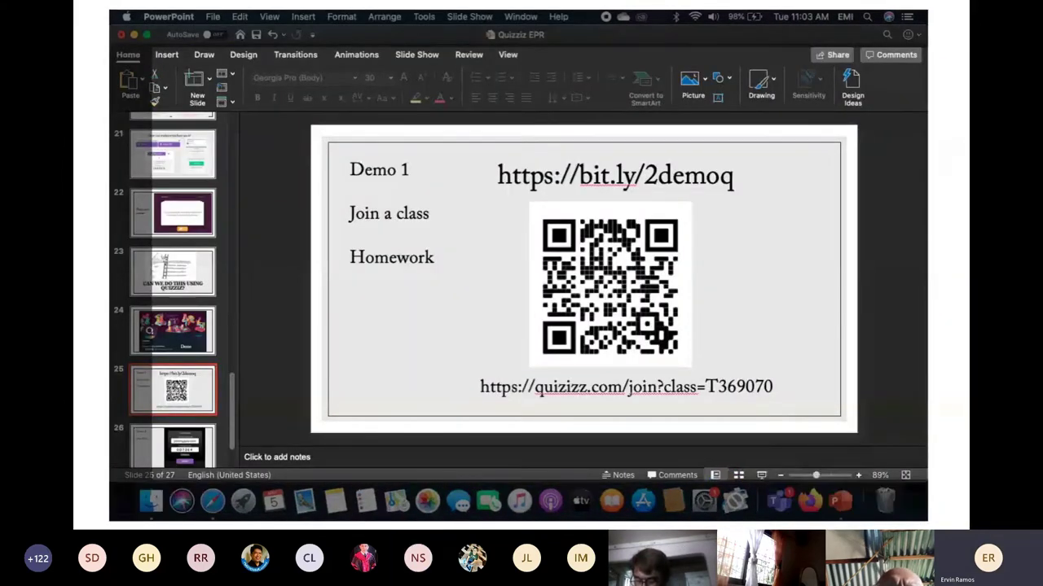
pyautogui.click(173, 272)
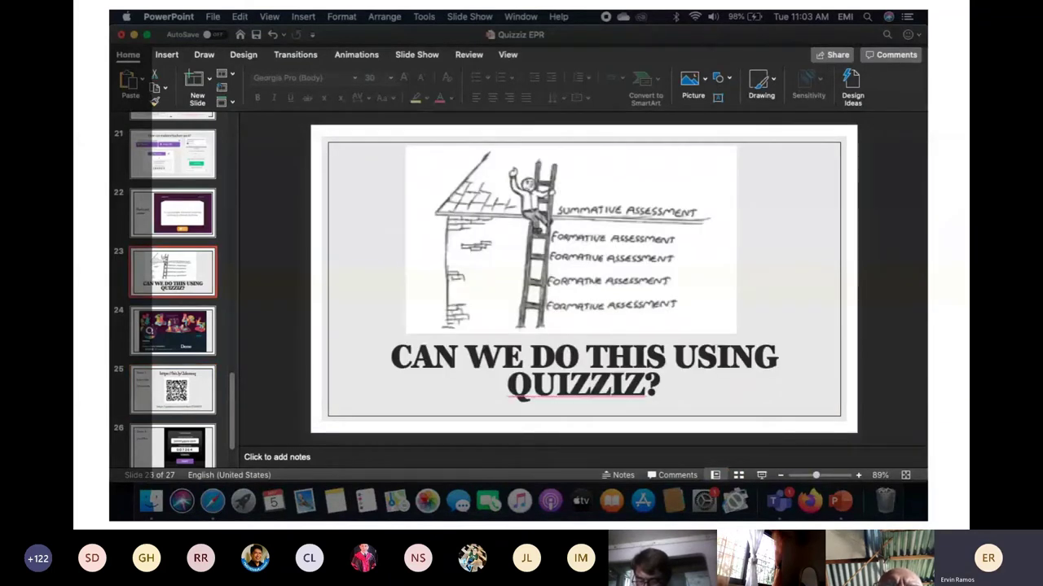
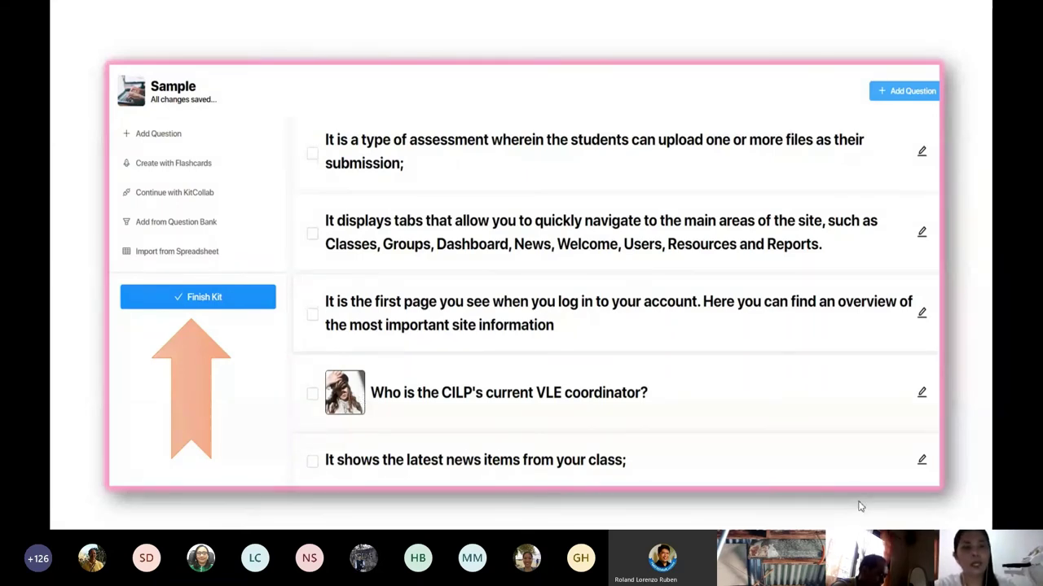
pyautogui.press('Right')
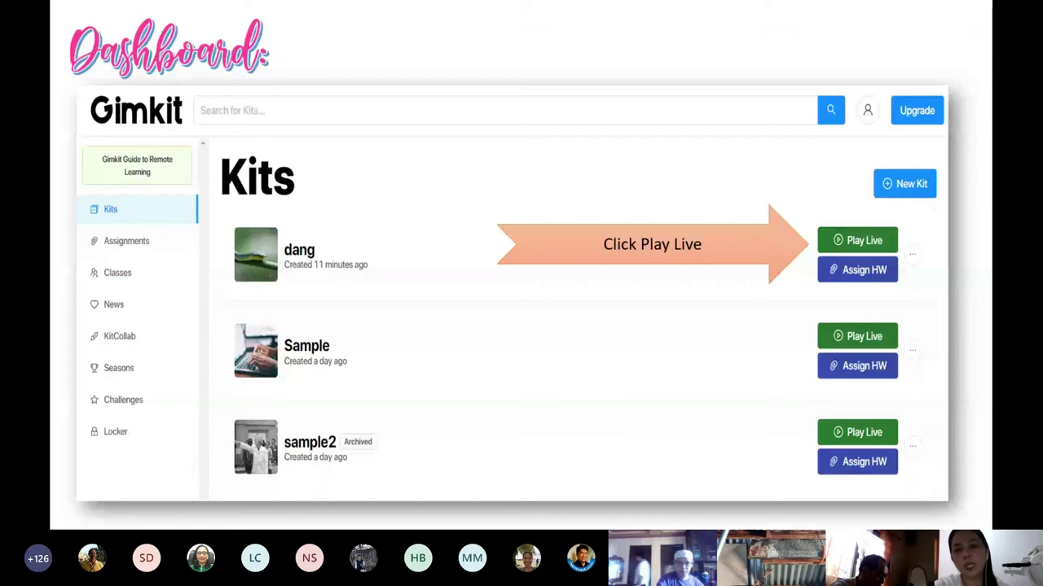
pyautogui.click(867, 245)
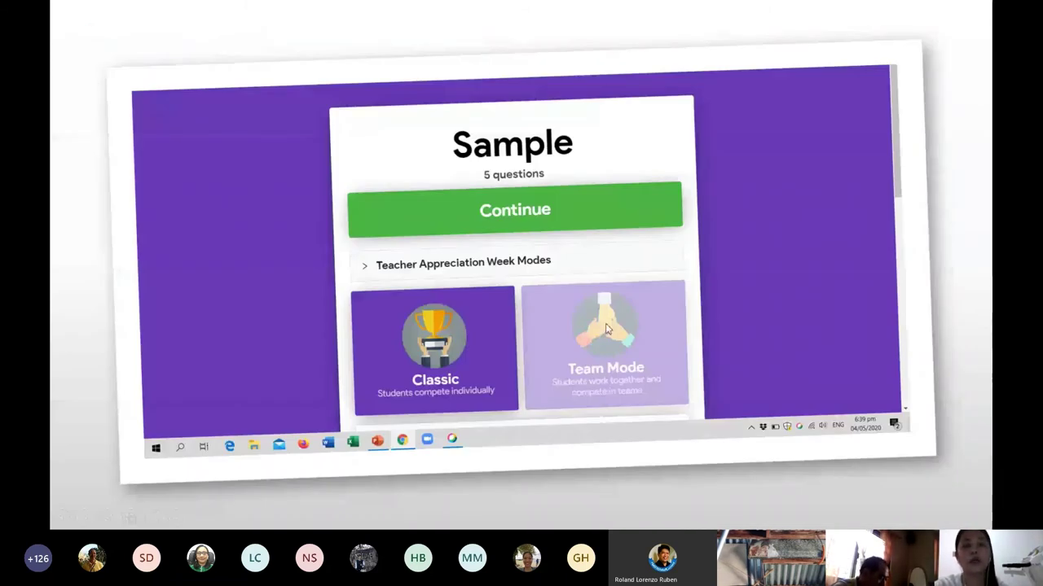
pyautogui.click(528, 220)
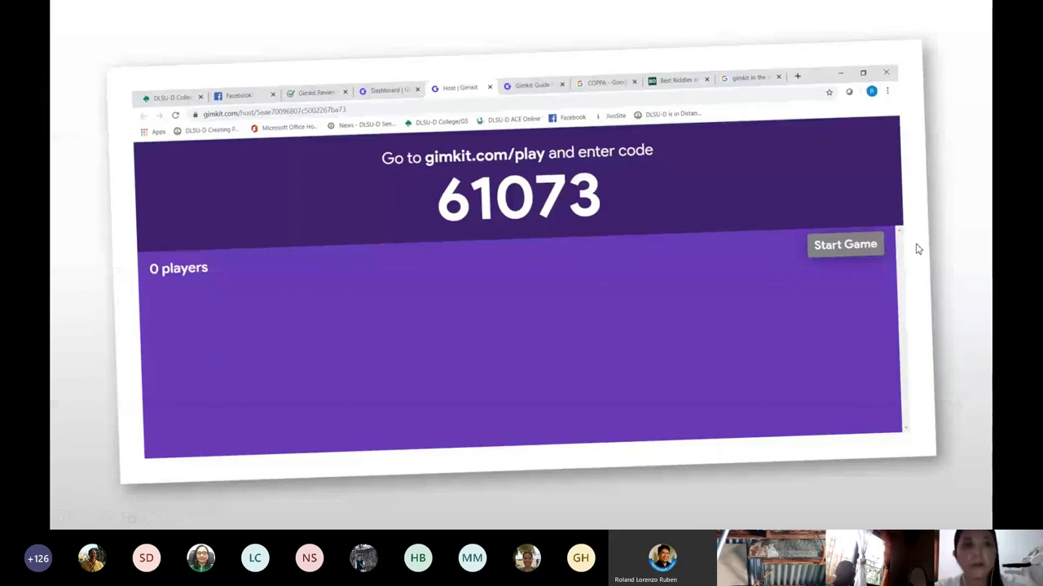
pyautogui.press('Right')
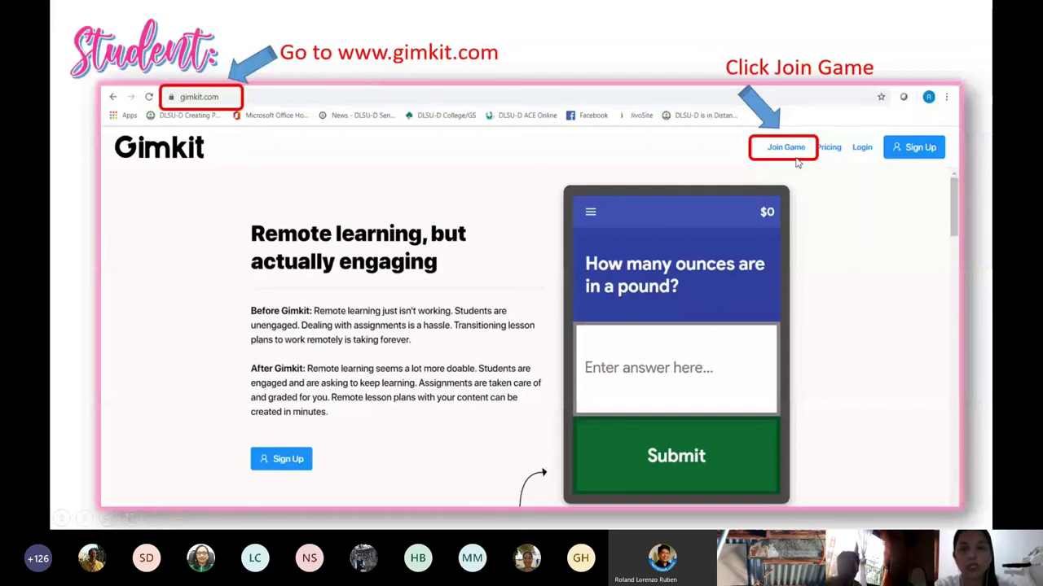
pyautogui.click(947, 285)
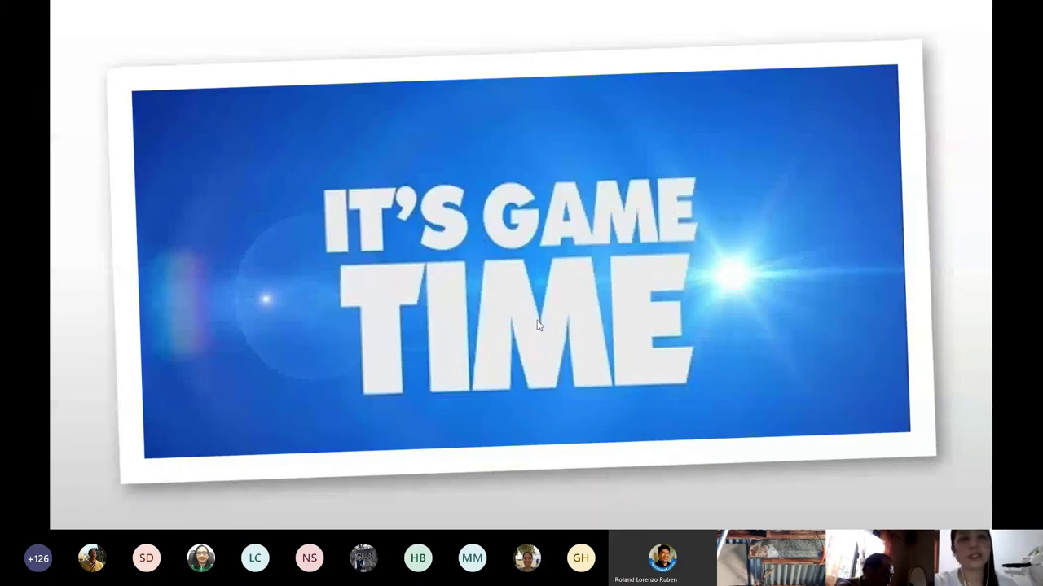
pyautogui.press('Right')
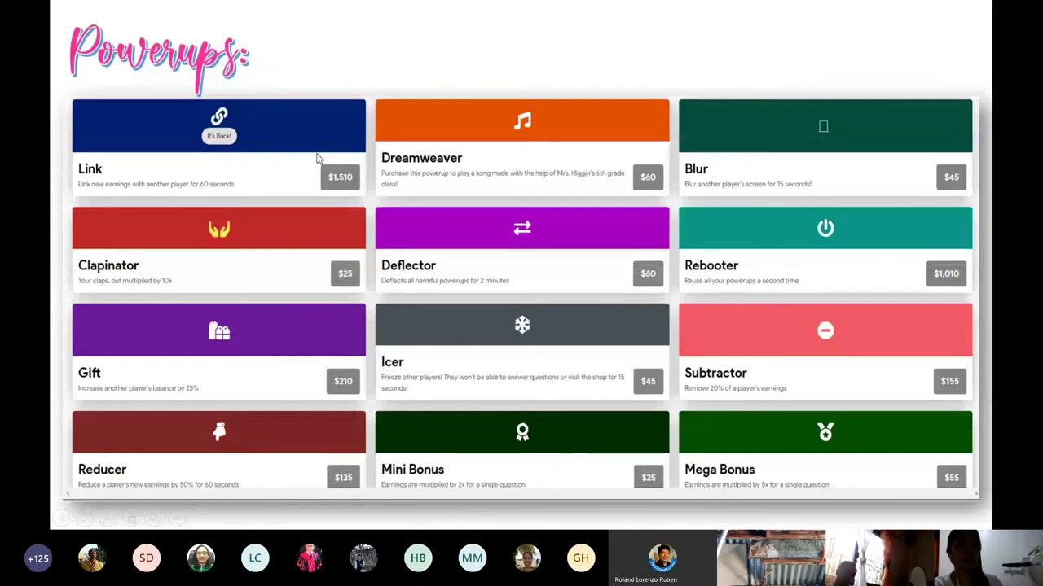
pyautogui.press('Right')
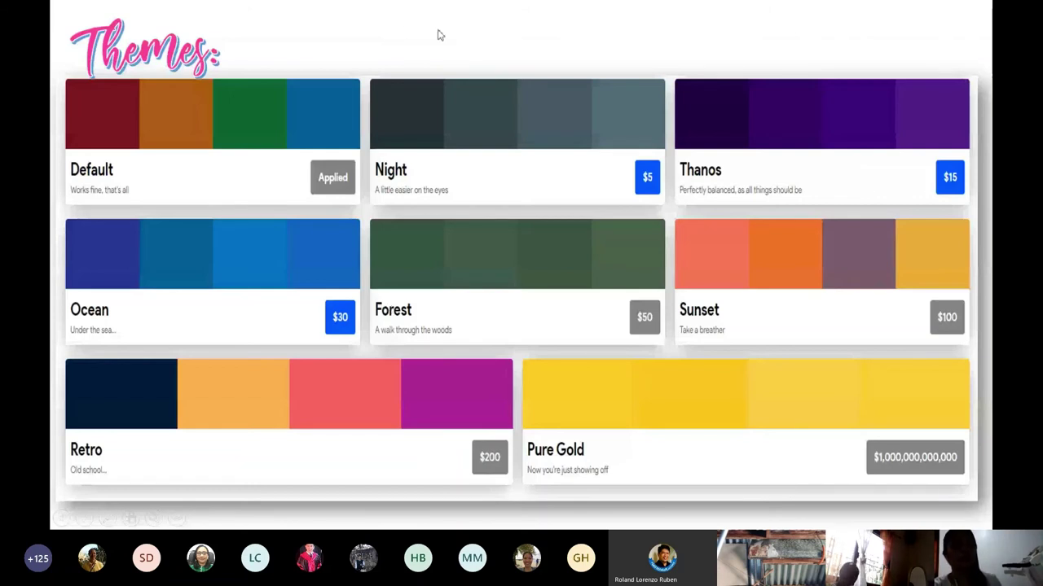
pyautogui.press('Right')
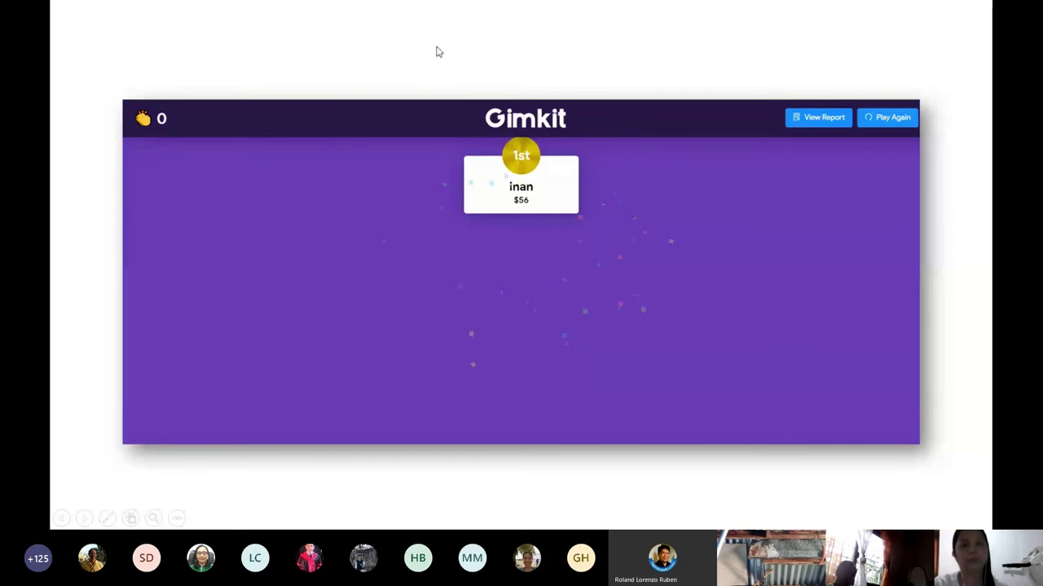
pyautogui.click(527, 398)
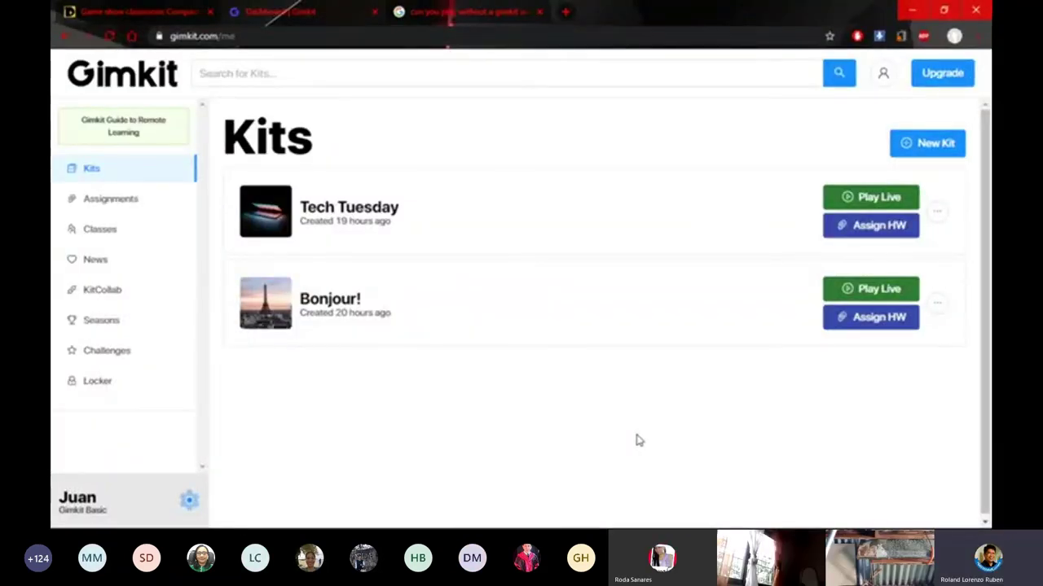
# Step: Open the live-game setup for the Tech Tuesday kit and review its game modes, game goal and player options
pyautogui.click(869, 202)
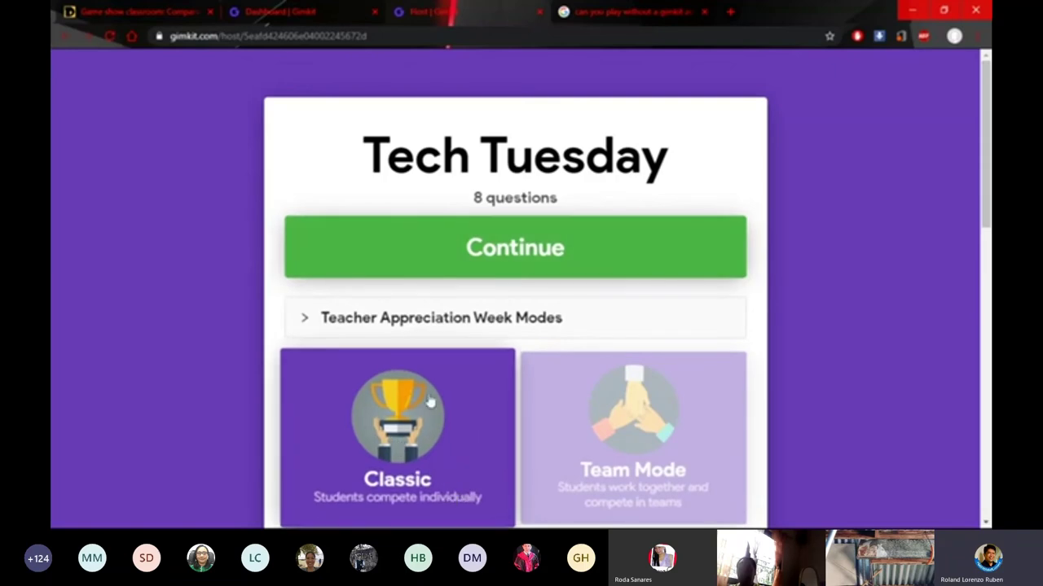
pyautogui.scroll(-2, 447, 397)
pyautogui.scroll(-2, 452, 391)
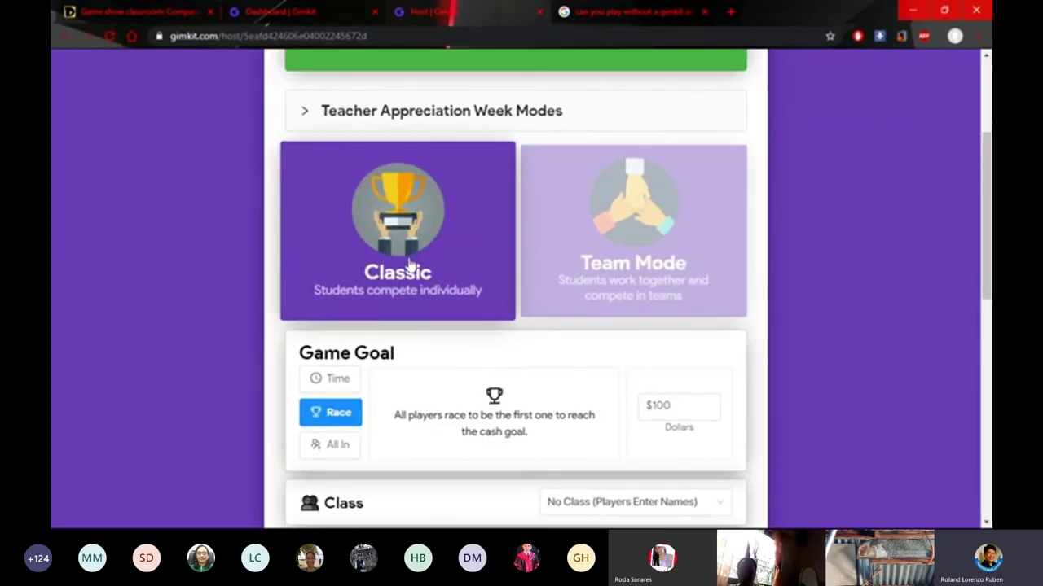
pyautogui.scroll(-5, 409, 261)
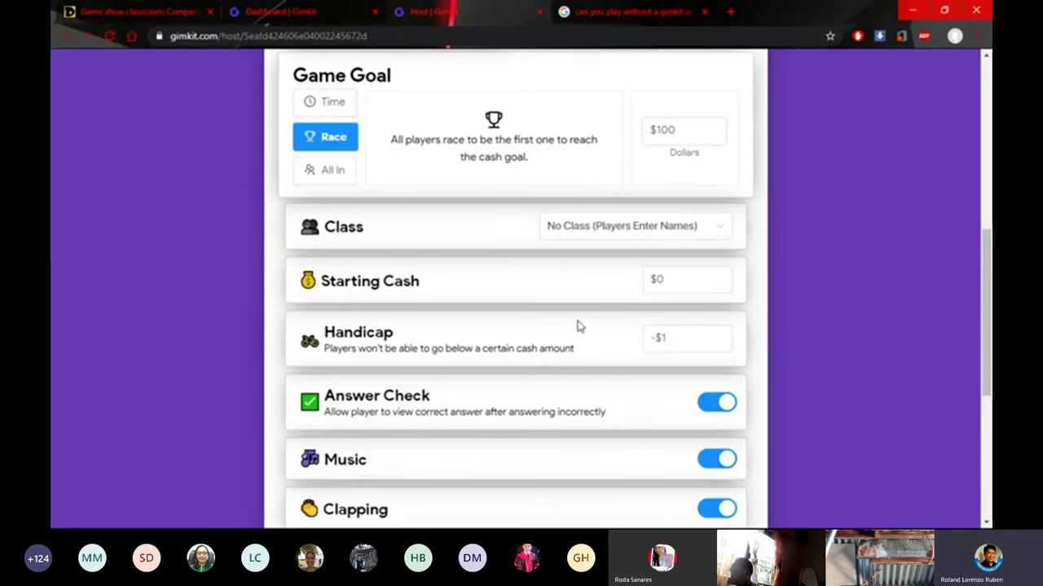
pyautogui.scroll(3, 559, 367)
pyautogui.scroll(2, 559, 368)
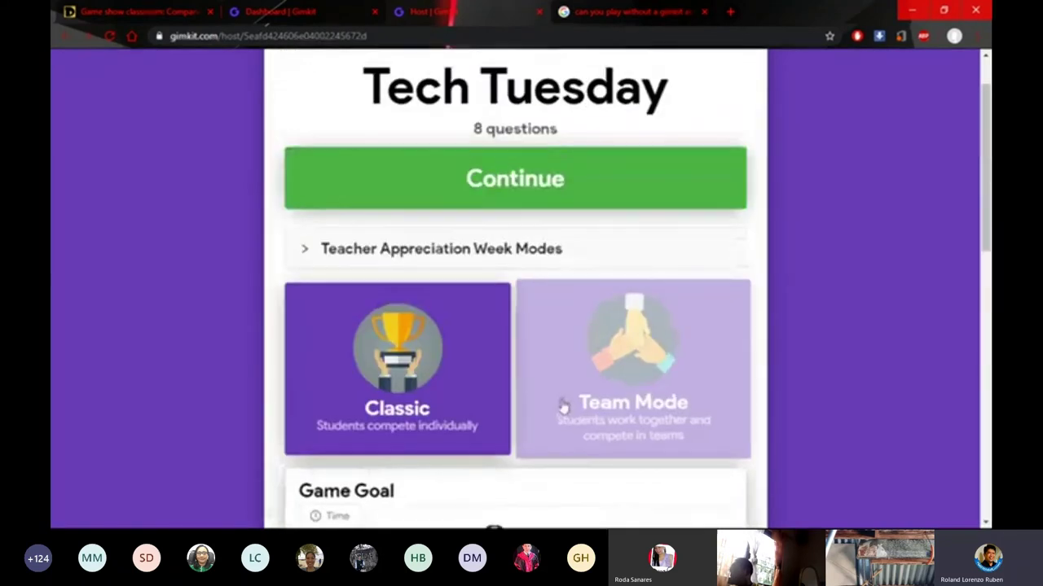
# Step: Open the Tech Tuesday waiting room in Classic mode with the $100 race goal, and start the live game
pyautogui.scroll(-4, 565, 409)
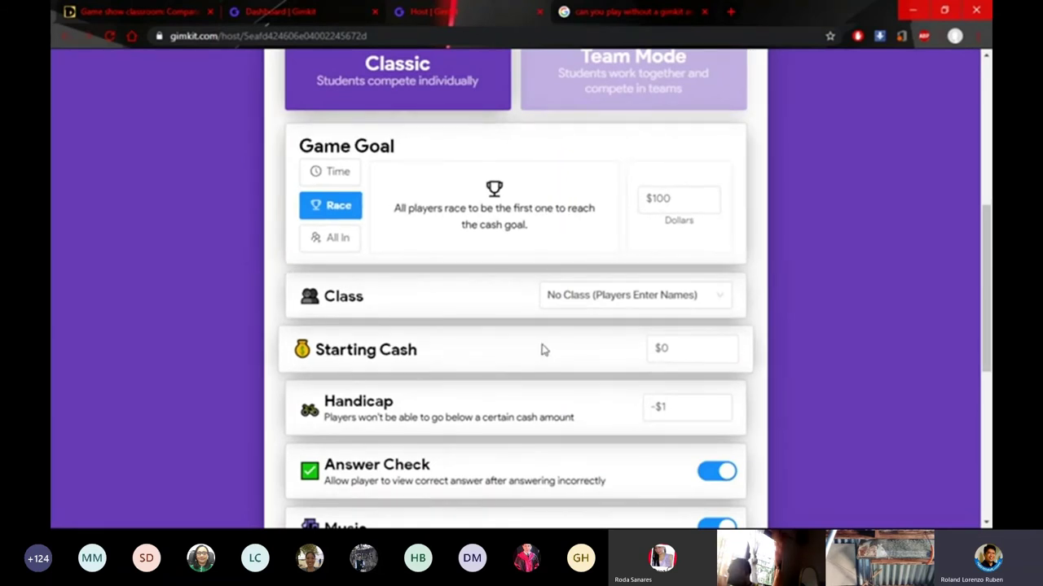
pyautogui.scroll(-1, 562, 346)
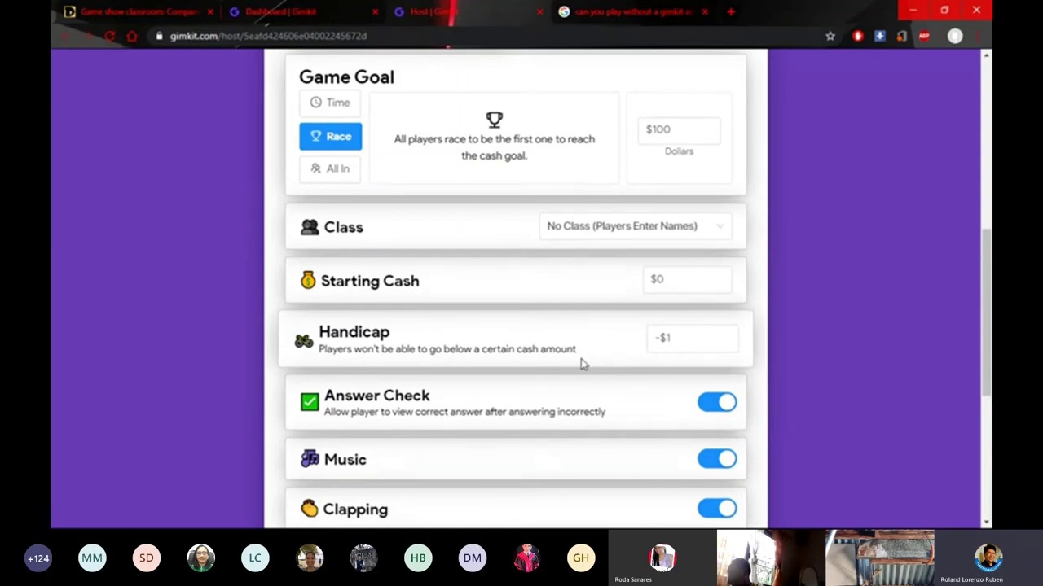
pyautogui.scroll(2, 570, 342)
pyautogui.scroll(-2, 534, 408)
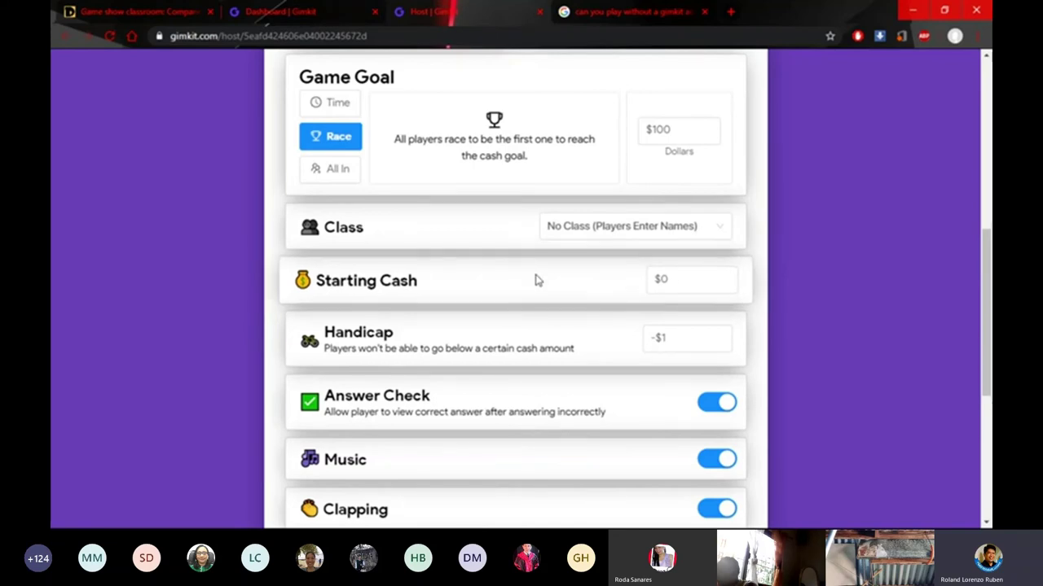
pyautogui.scroll(3, 535, 280)
pyautogui.scroll(3, 490, 109)
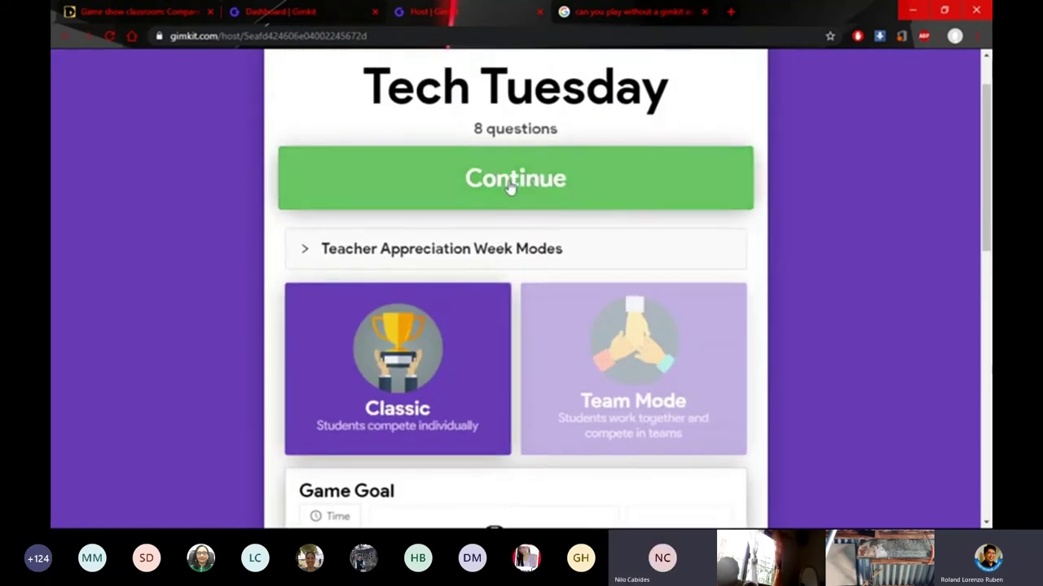
pyautogui.scroll(2, 510, 188)
pyautogui.click(510, 187)
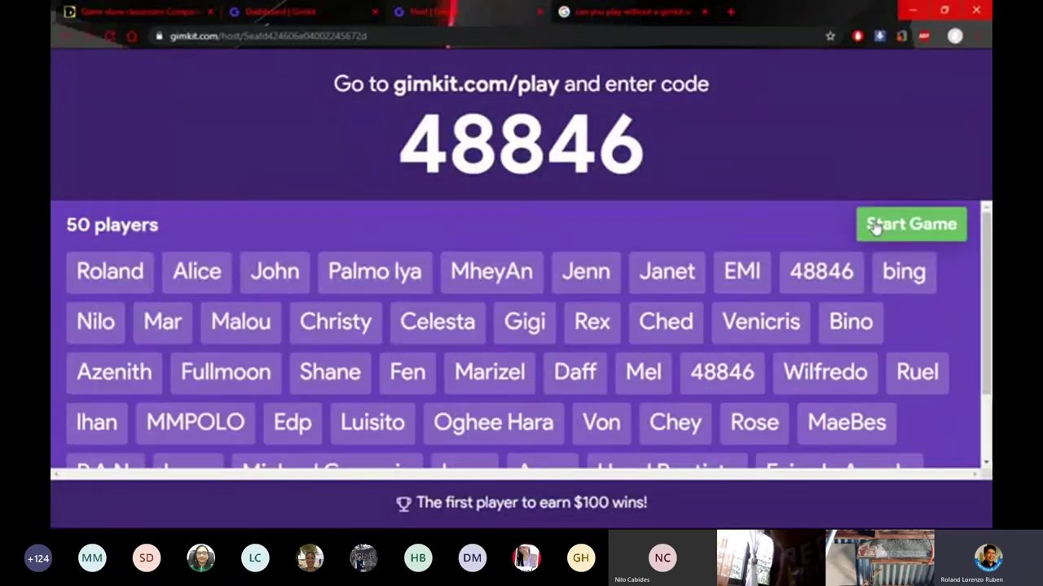
pyautogui.click(874, 226)
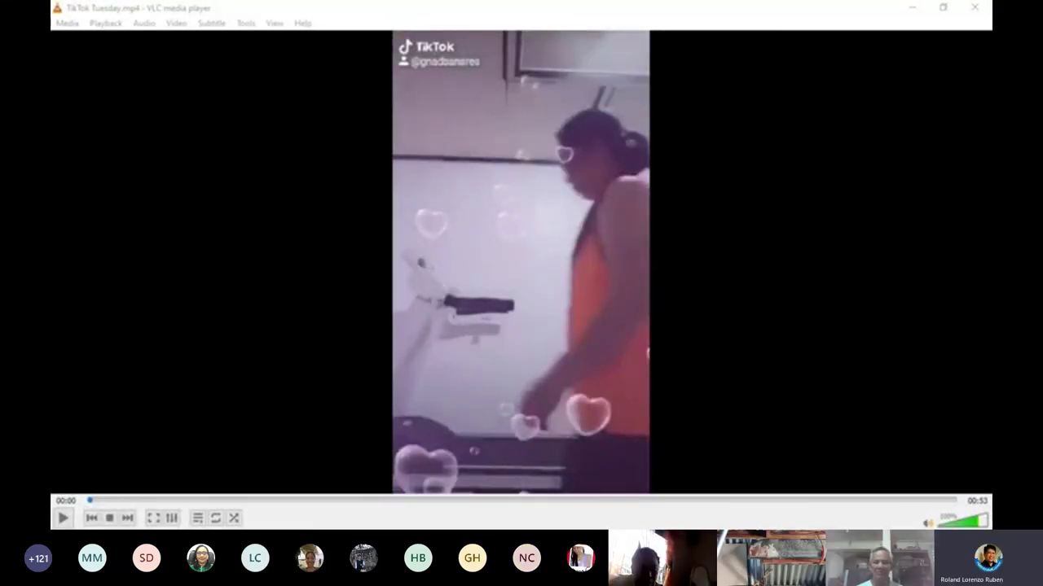
# Step: Switch to VLC media player, play TikTok Tuesday.mp4 full screen, and close the player
pyautogui.click(62, 518)
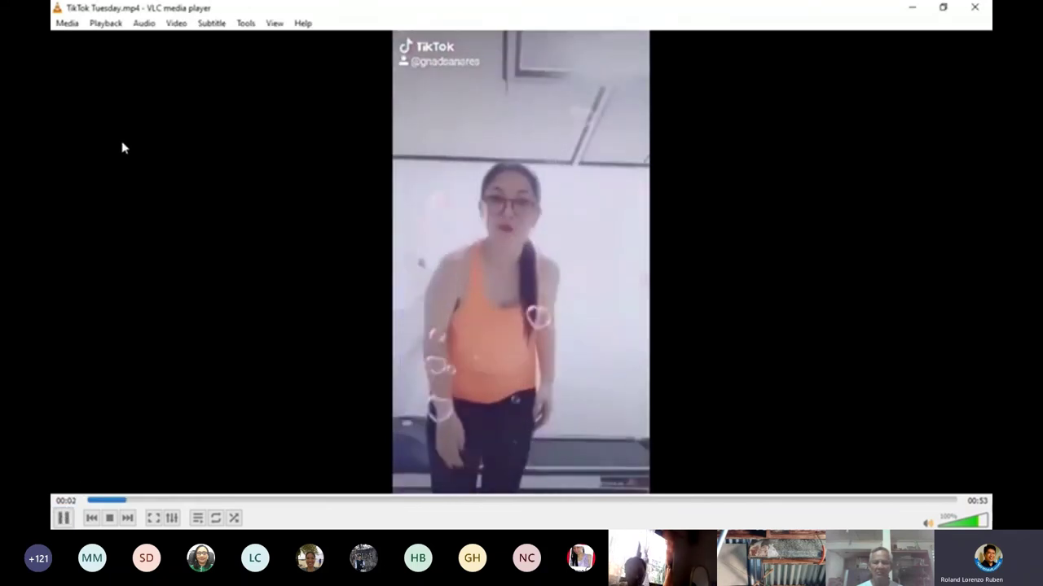
pyautogui.doubleClick(119, 148)
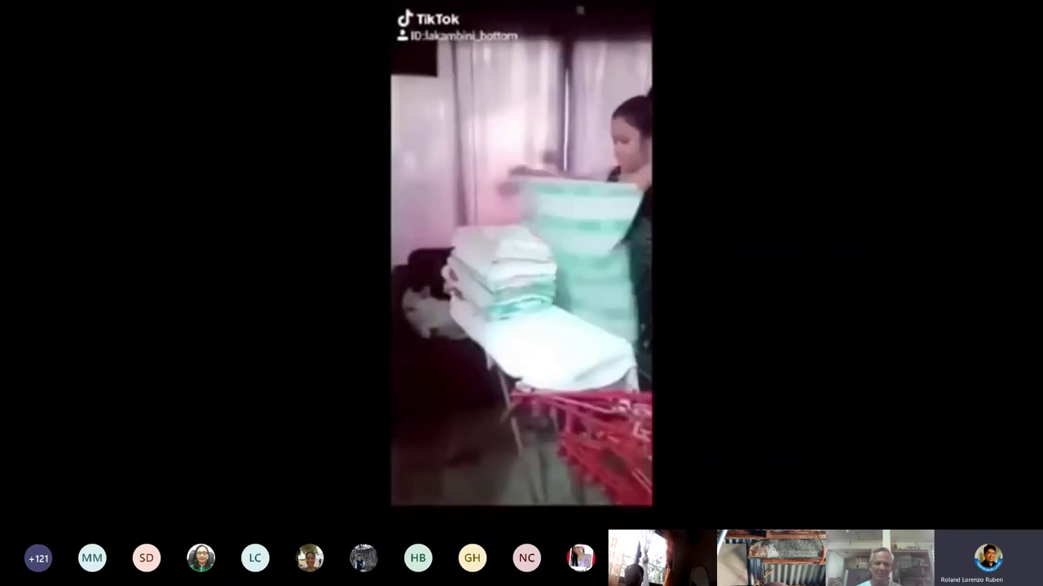
pyautogui.moveTo(799, 417)
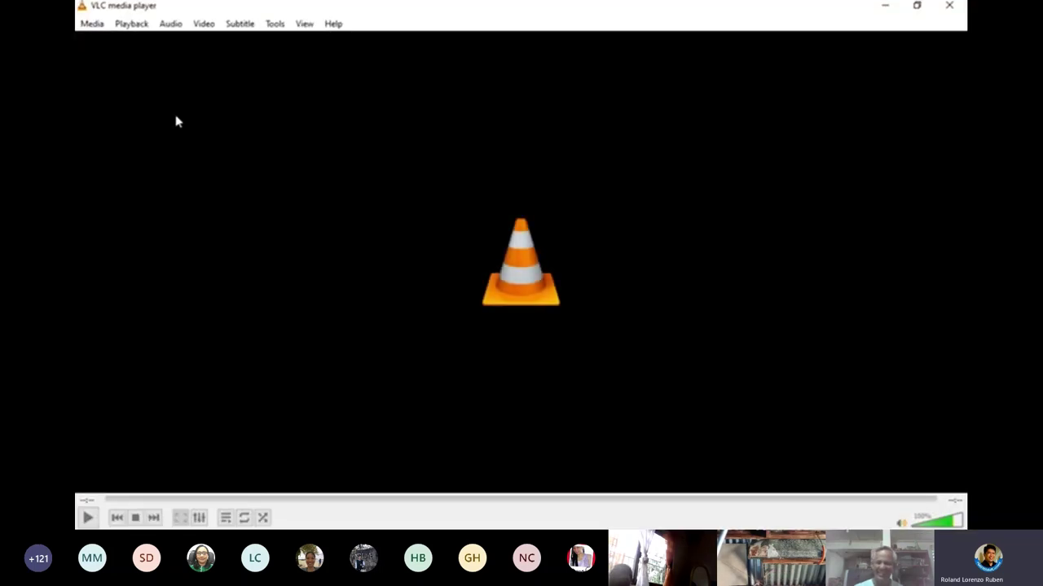
pyautogui.click(953, 7)
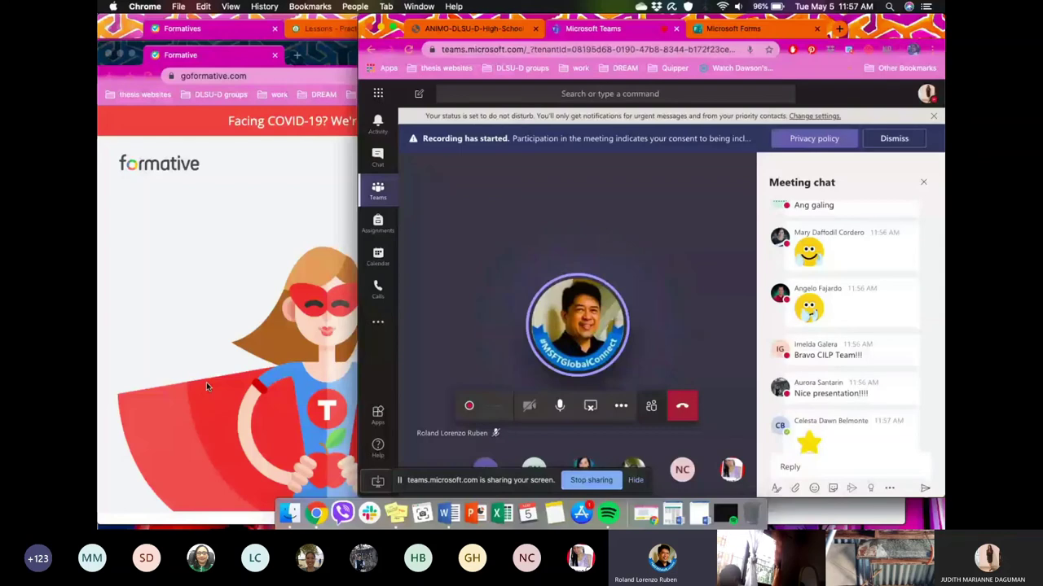
# Step: Switch to the Formative home page in Chrome and hide the screen-sharing notice
pyautogui.click(206, 383)
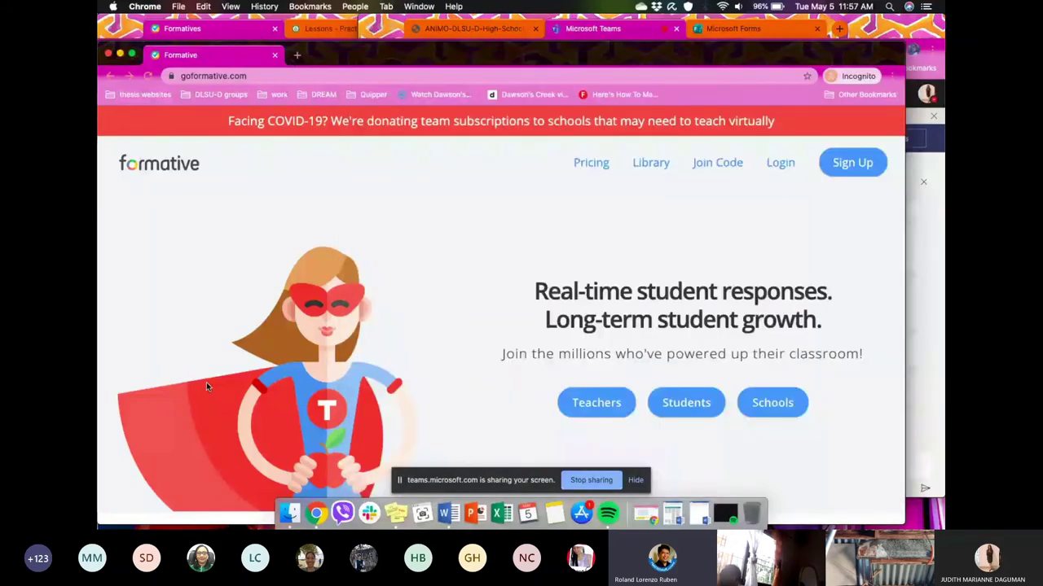
pyautogui.click(636, 480)
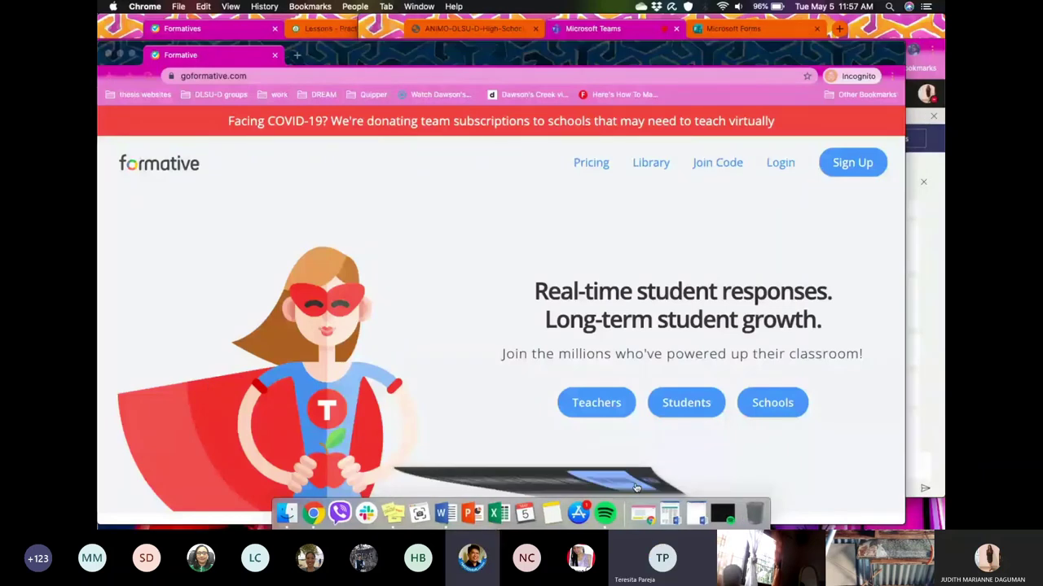
pyautogui.click(657, 429)
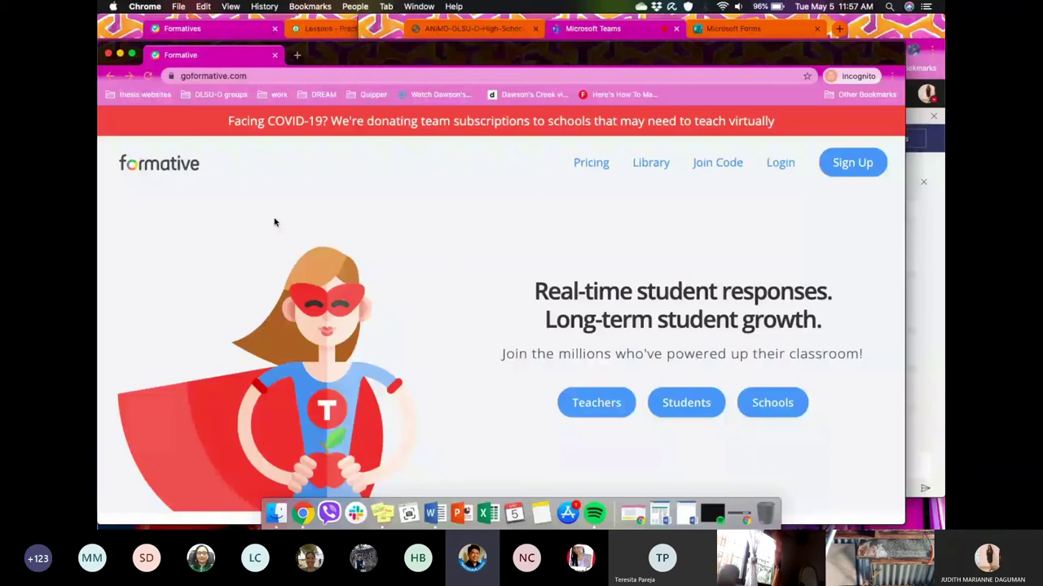
# Step: Show Formative's teacher sign-up page and its Microsoft sign-in option, and close the incognito window without signing in
pyautogui.click(853, 164)
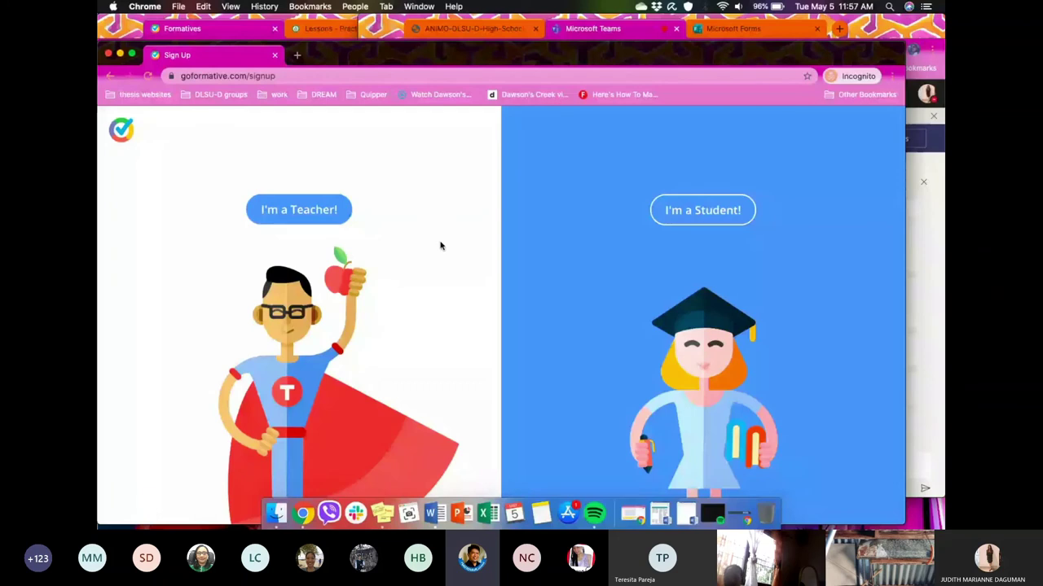
pyautogui.click(438, 248)
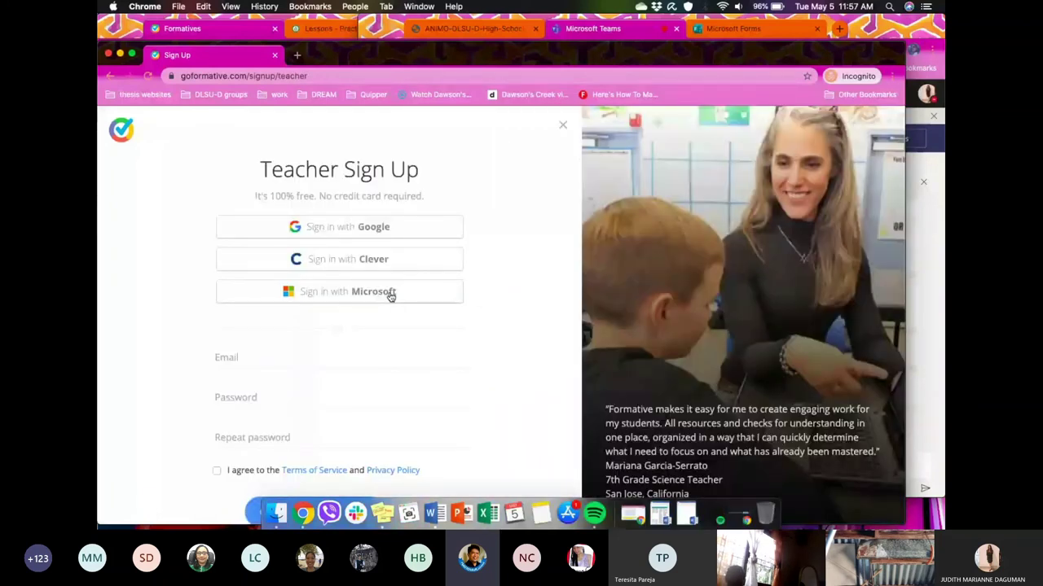
pyautogui.click(383, 301)
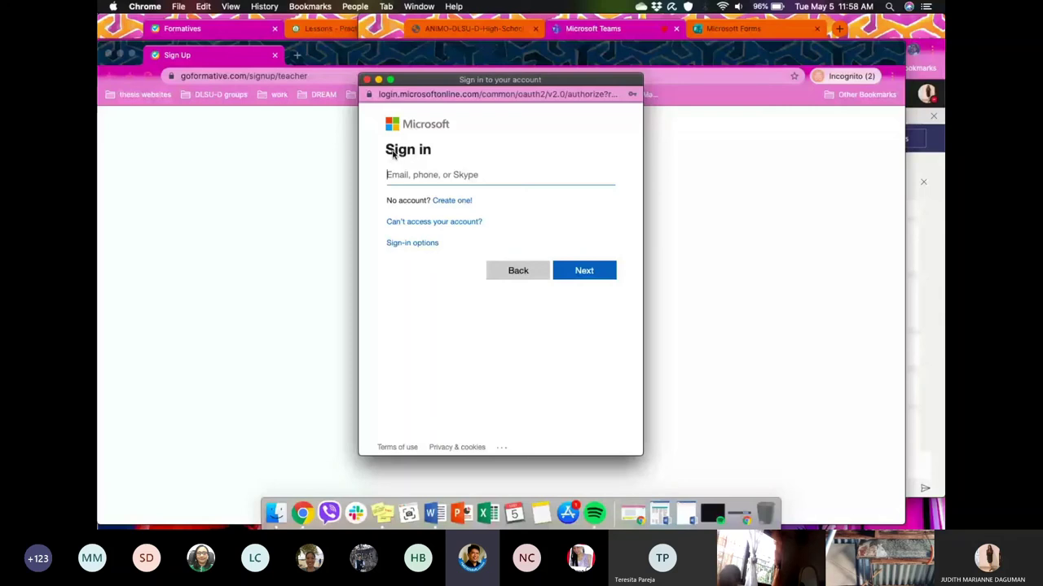
pyautogui.click(367, 79)
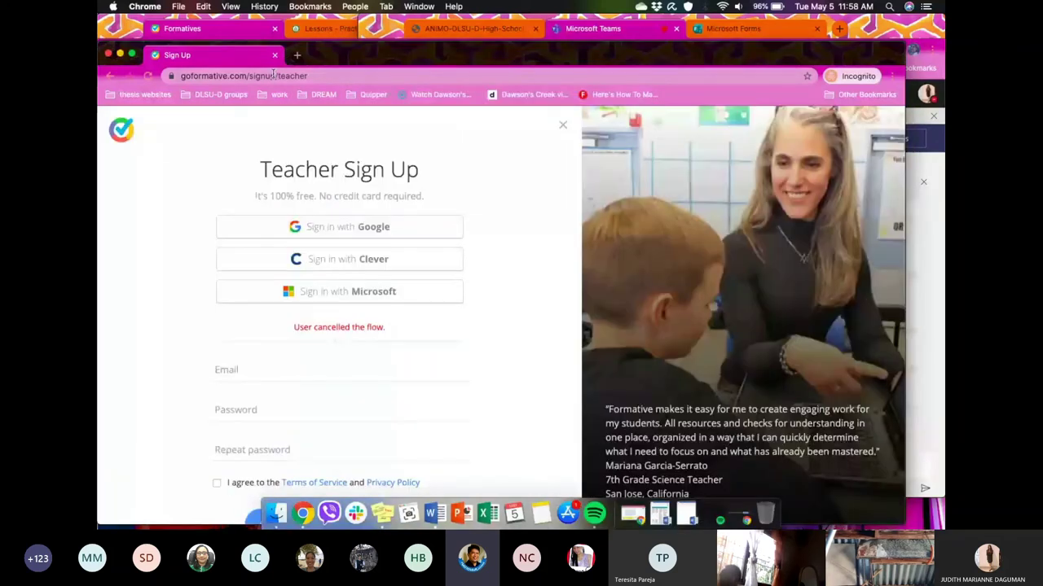
pyautogui.press('super+w')
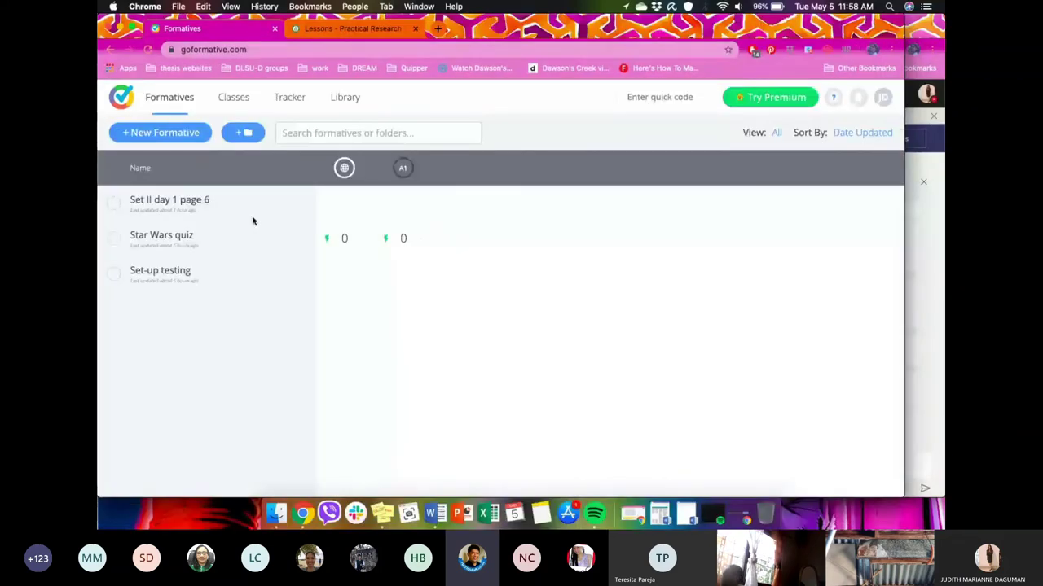
# Step: Open the Star Wars quiz and show participants its join instructions
pyautogui.click(178, 243)
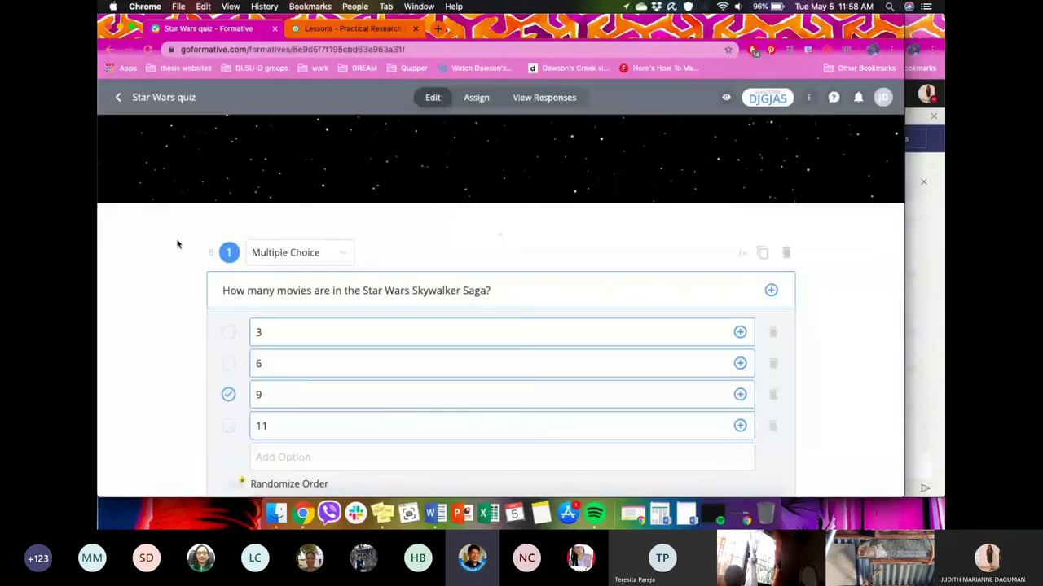
pyautogui.click(756, 101)
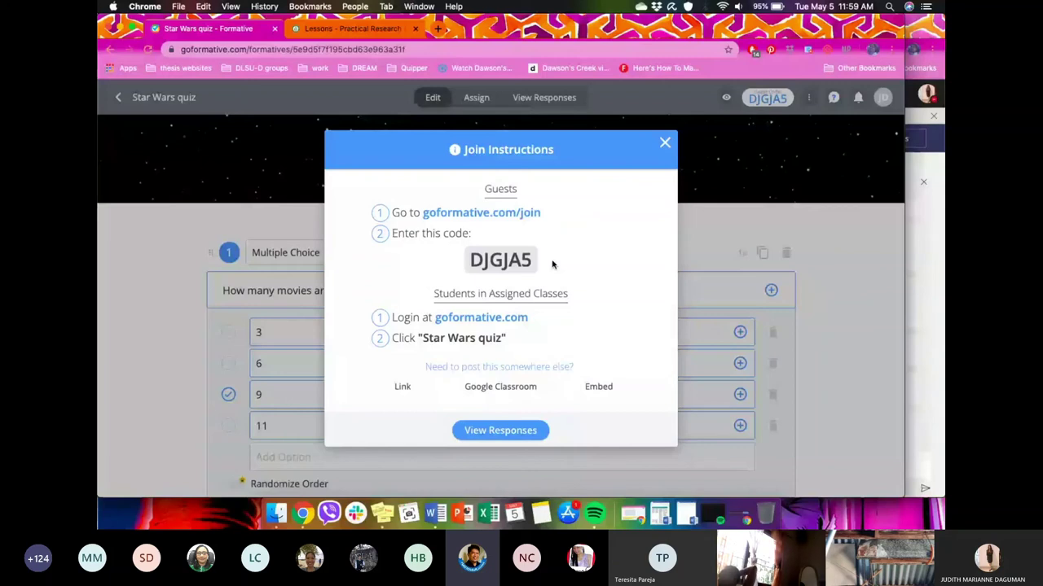
pyautogui.click(665, 144)
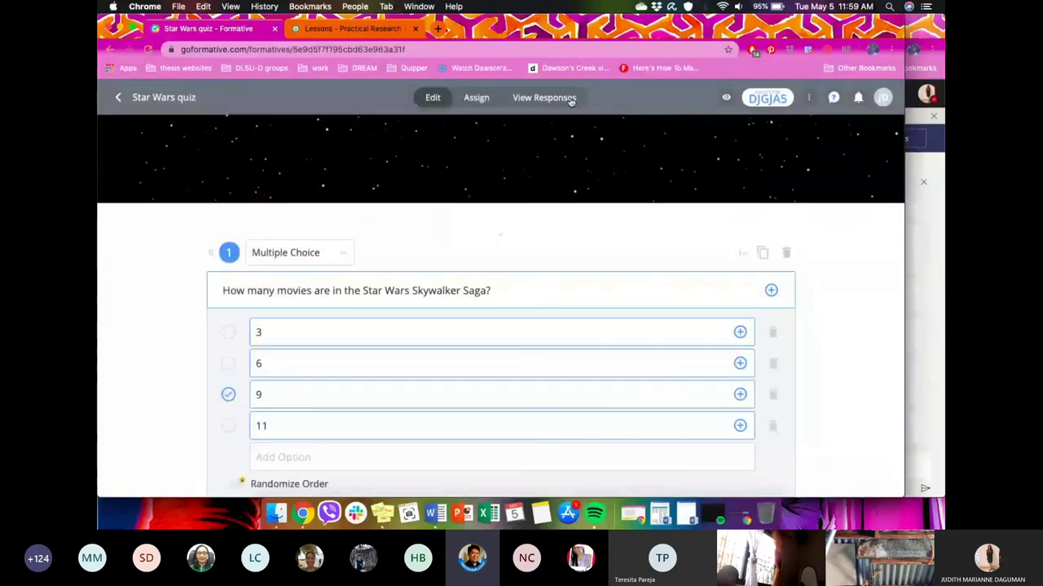
# Step: Open the Star Wars quiz responses and examine the guest students' answers to the first four questions
pyautogui.click(570, 98)
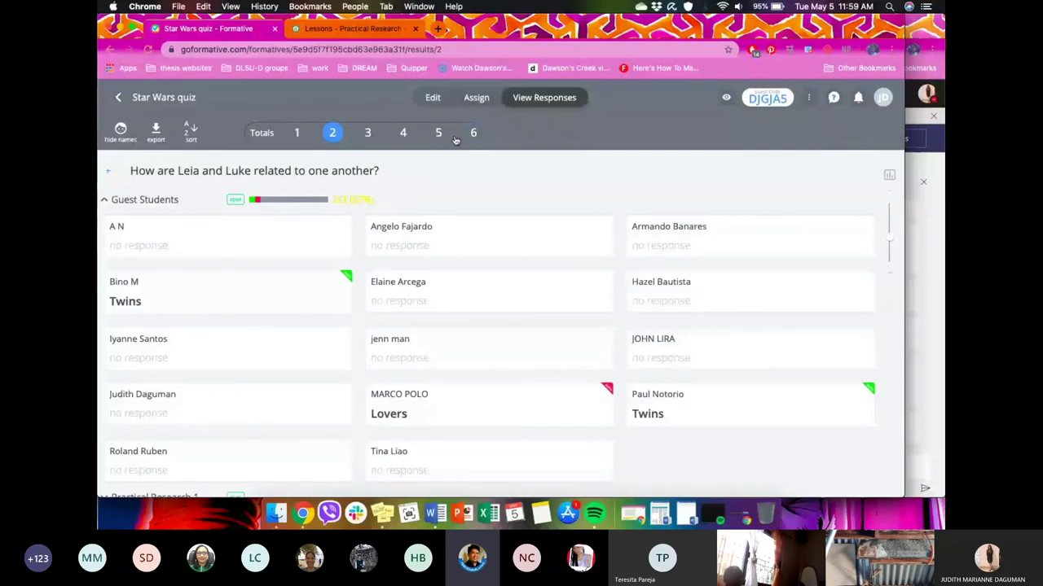
pyautogui.click(367, 136)
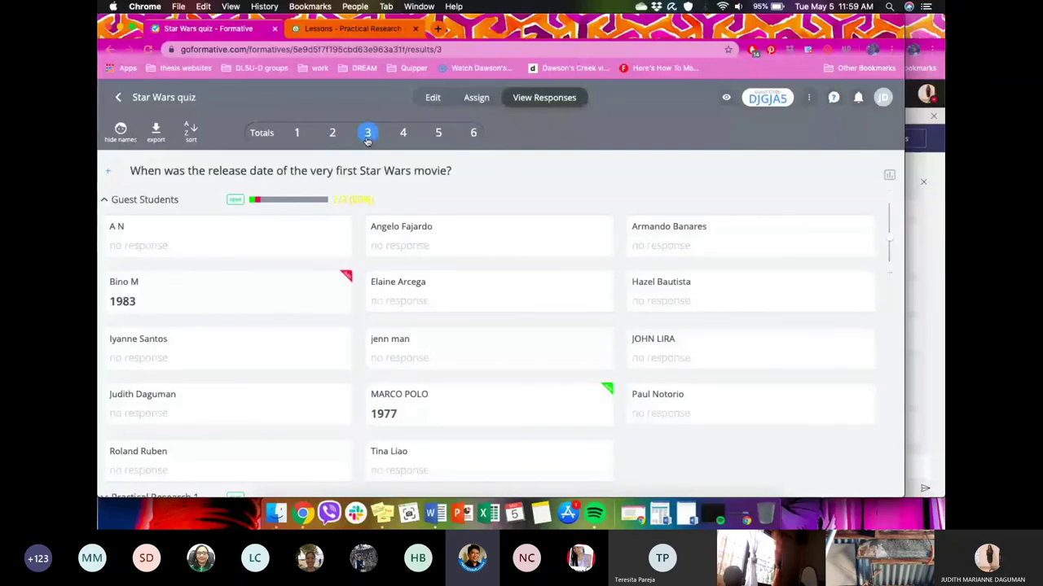
pyautogui.click(402, 135)
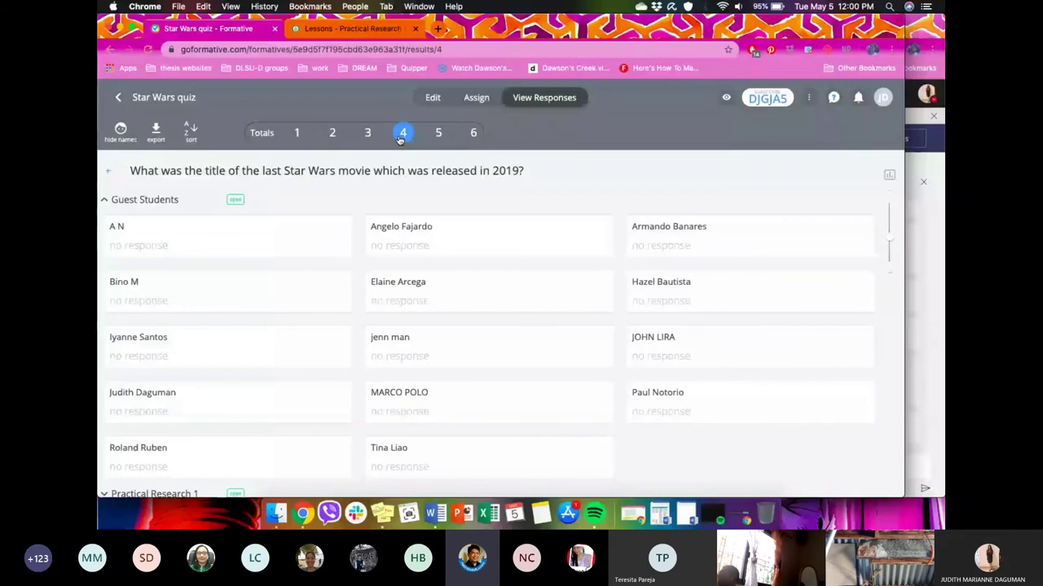
pyautogui.click(295, 133)
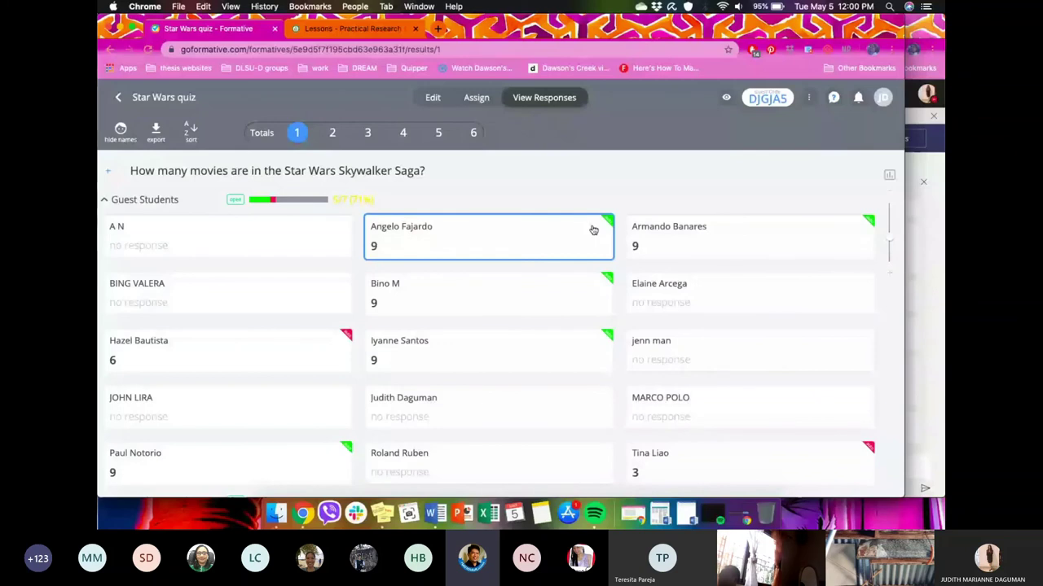
pyautogui.scroll(-1, 408, 209)
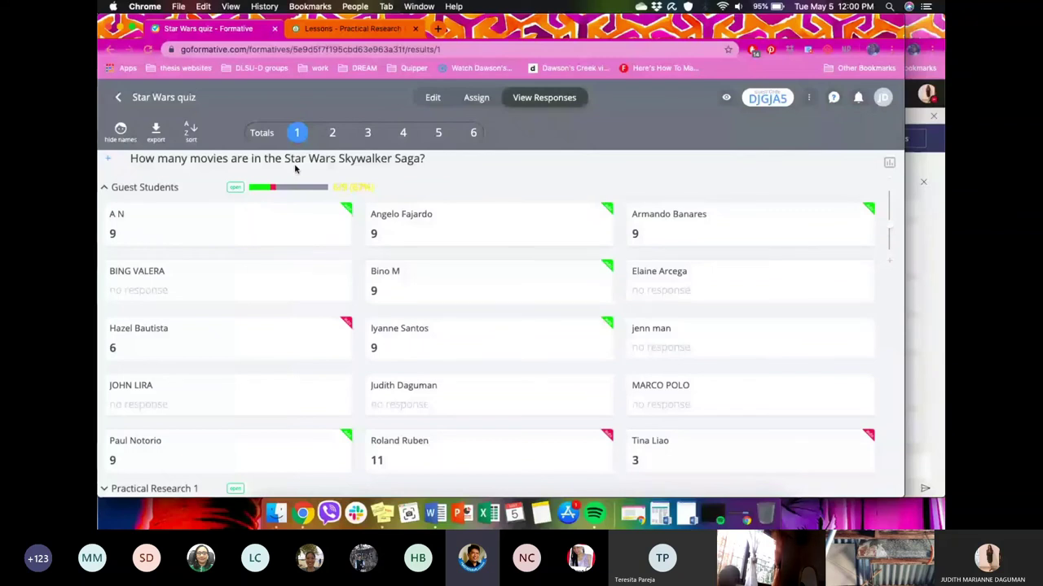
# Step: Recheck the incoming answers to questions 2, 3 and 4, reading the movie titles given for question 4
pyautogui.click(333, 133)
pyautogui.click(373, 135)
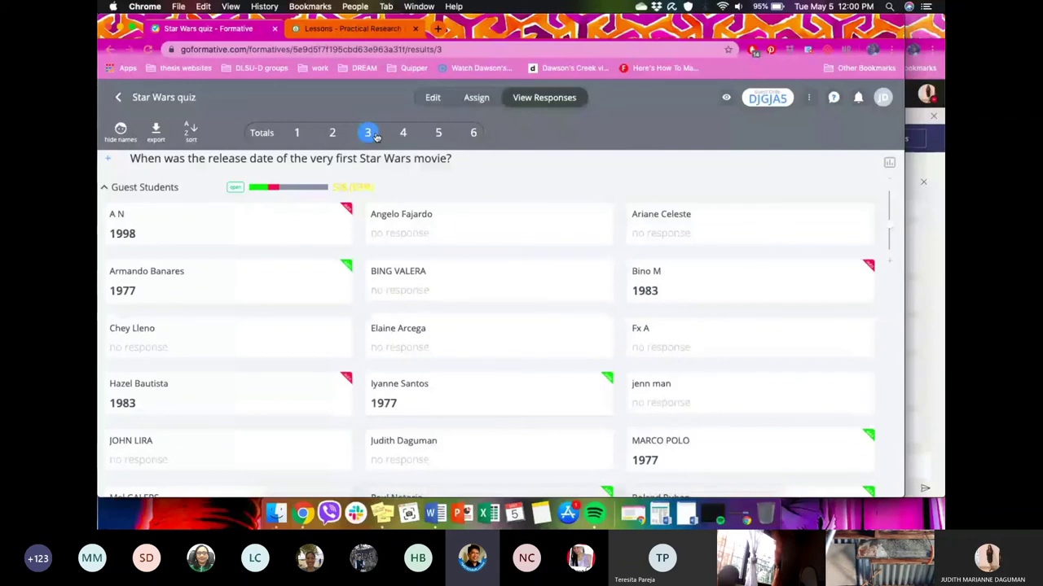
pyautogui.press('Right')
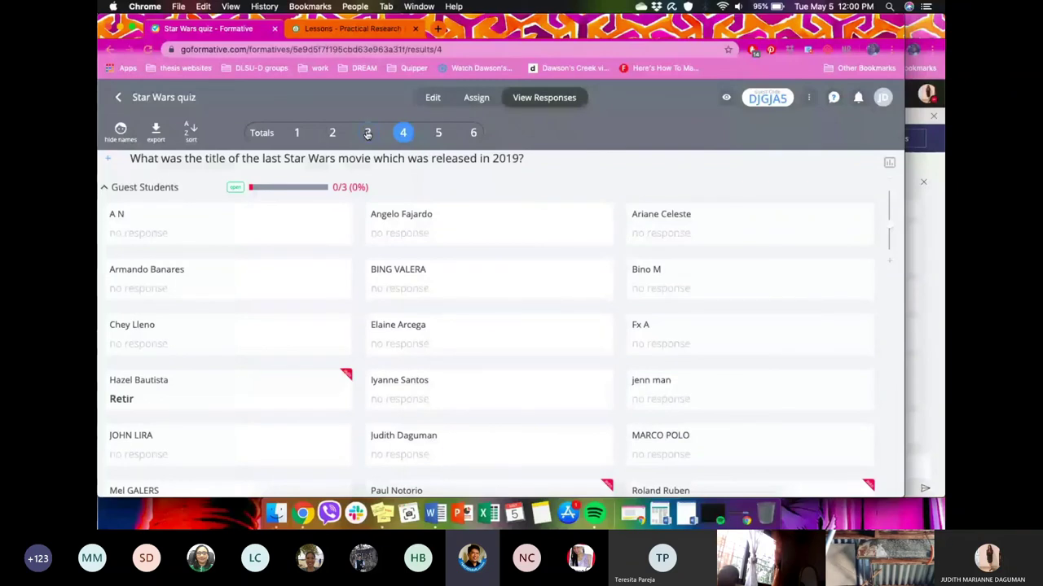
pyautogui.scroll(-2, 397, 218)
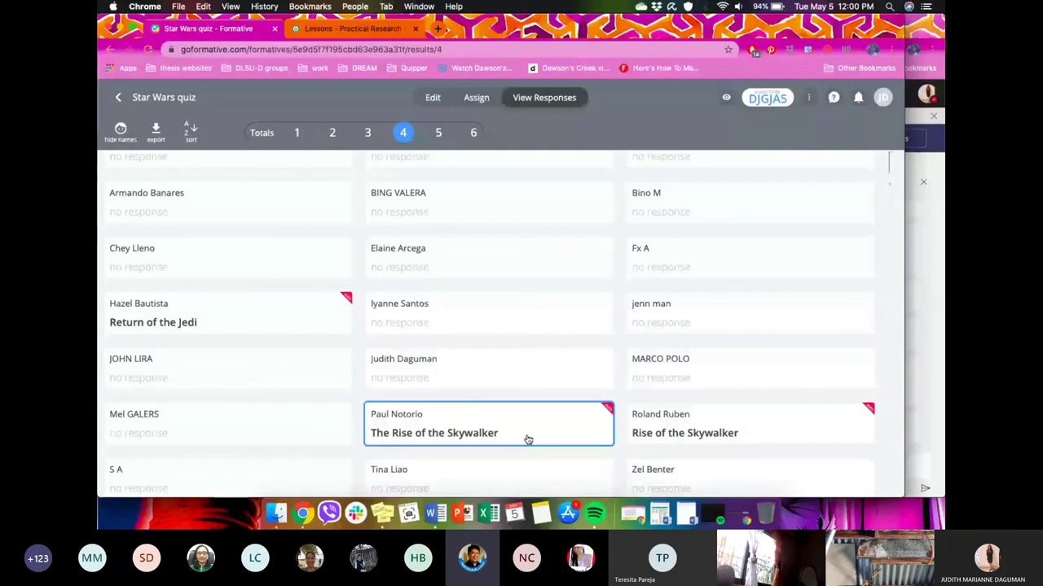
pyautogui.scroll(-1, 658, 428)
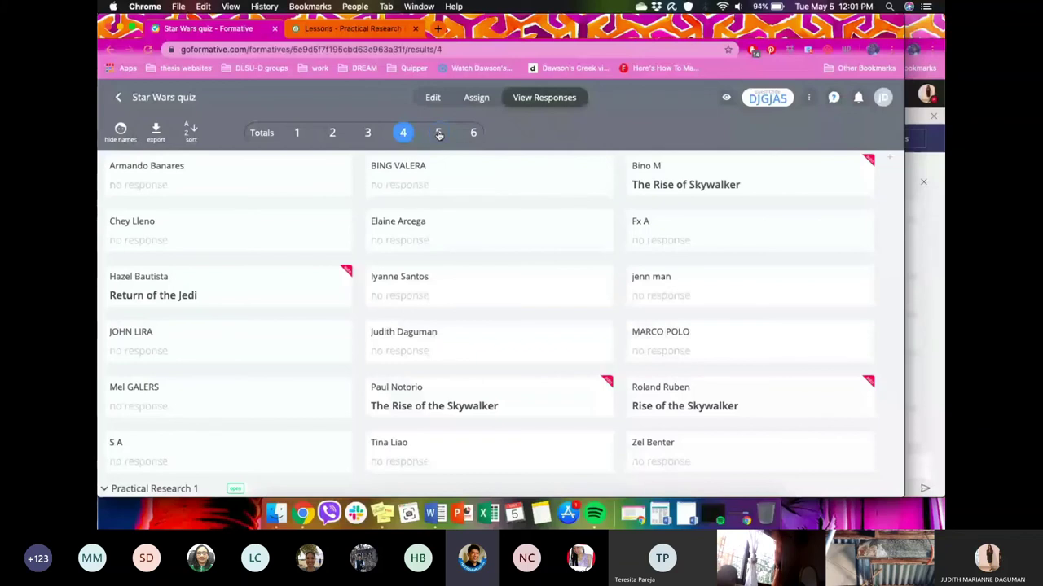
# Step: Examine the guest students' answers to question 5 on Harrison Ford's line and question 6 on viewing order
pyautogui.click(438, 133)
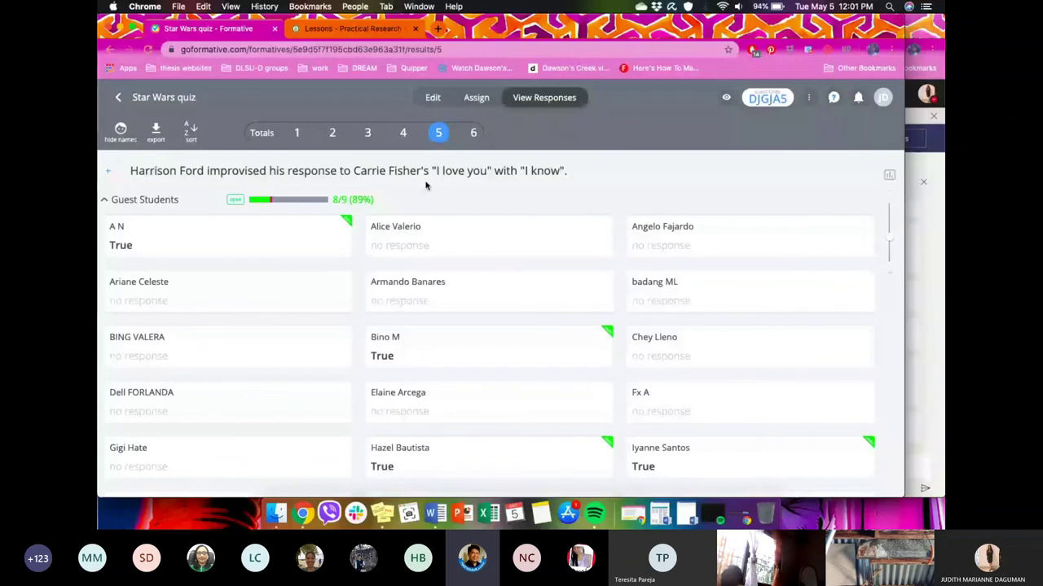
pyautogui.press('Right')
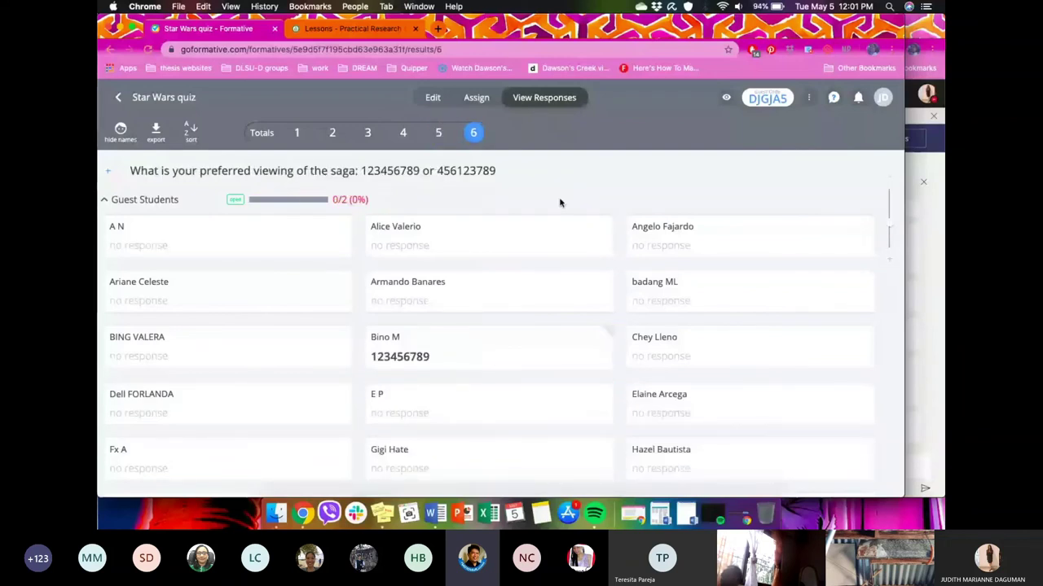
pyautogui.scroll(-3, 559, 203)
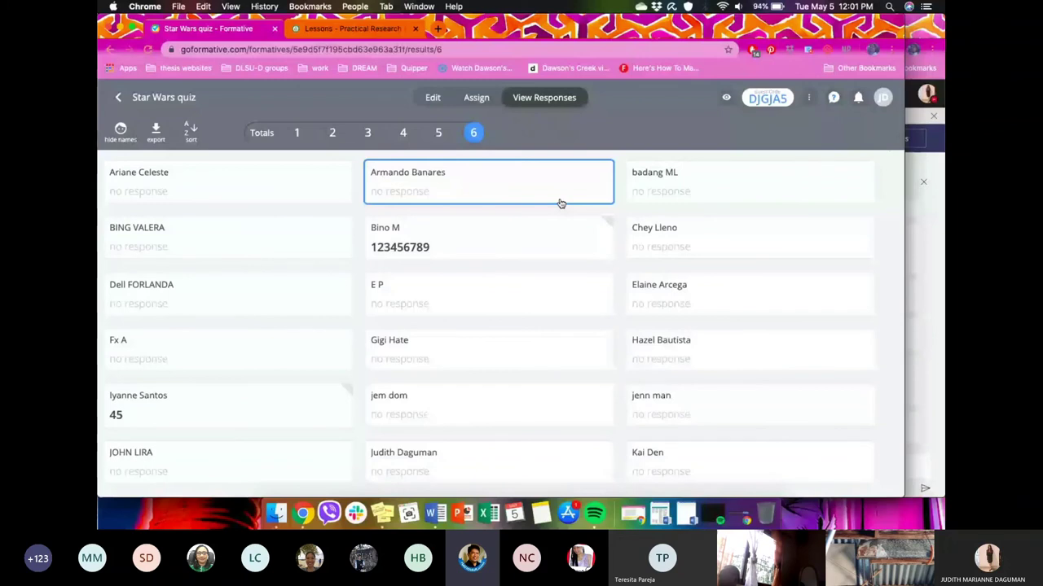
# Step: Return to the list of formatives and open the Classes page
pyautogui.click(119, 98)
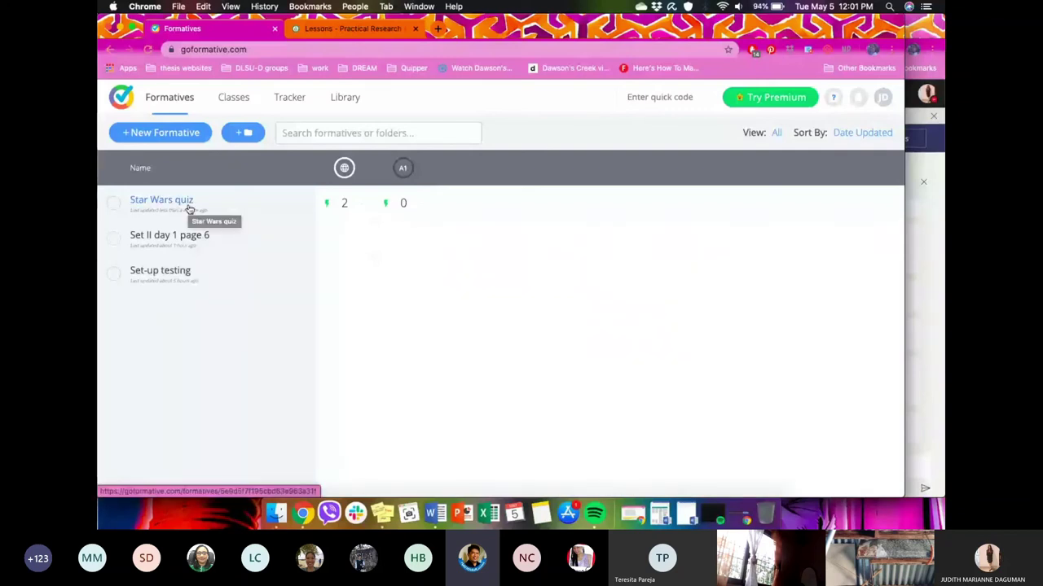
pyautogui.click(234, 97)
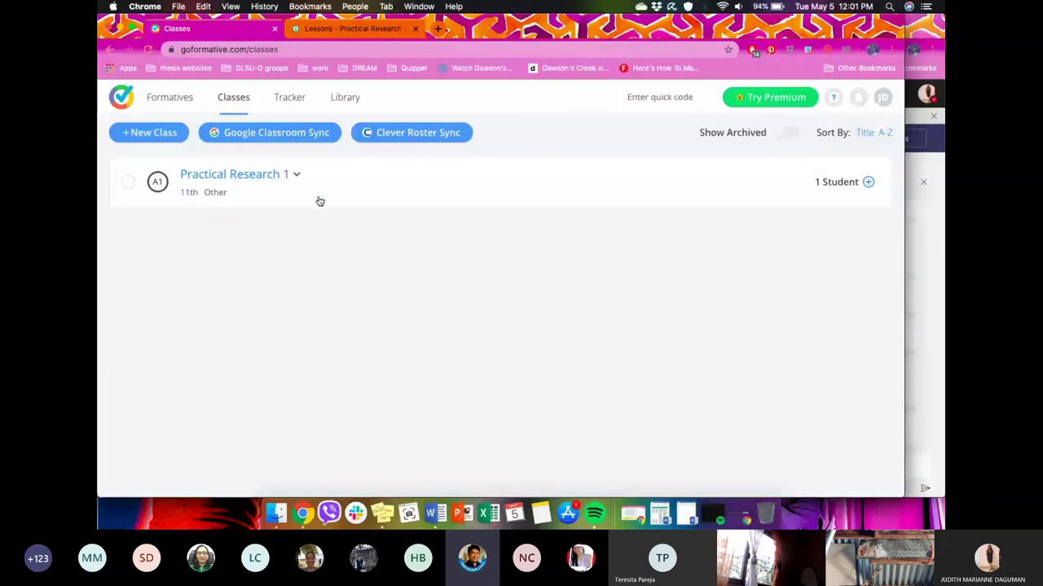
# Step: Expand the Practical Research 1 class roster and examine the options for adding students by join code or manual entry
pyautogui.click(884, 188)
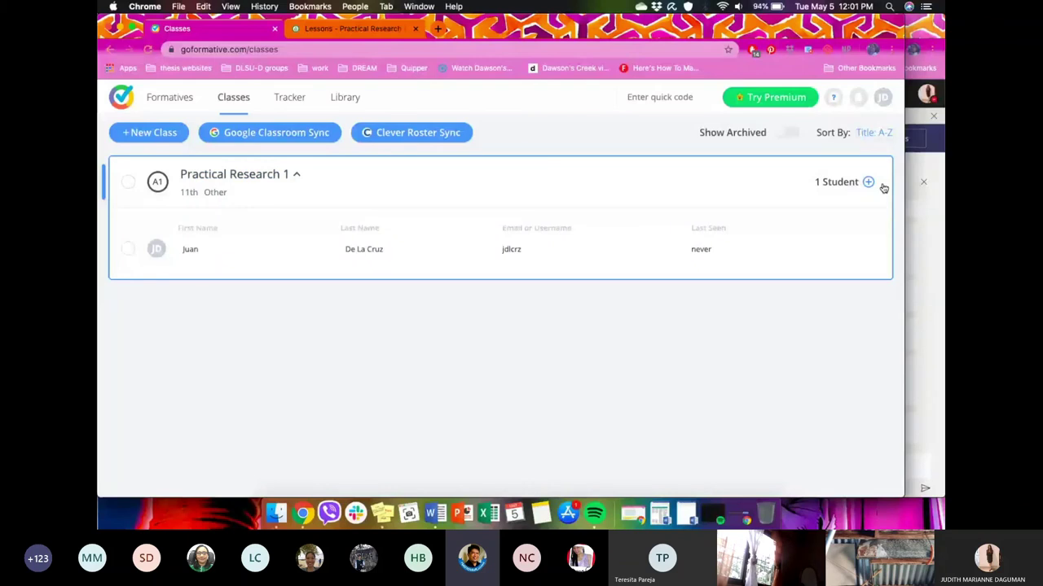
pyautogui.click(882, 180)
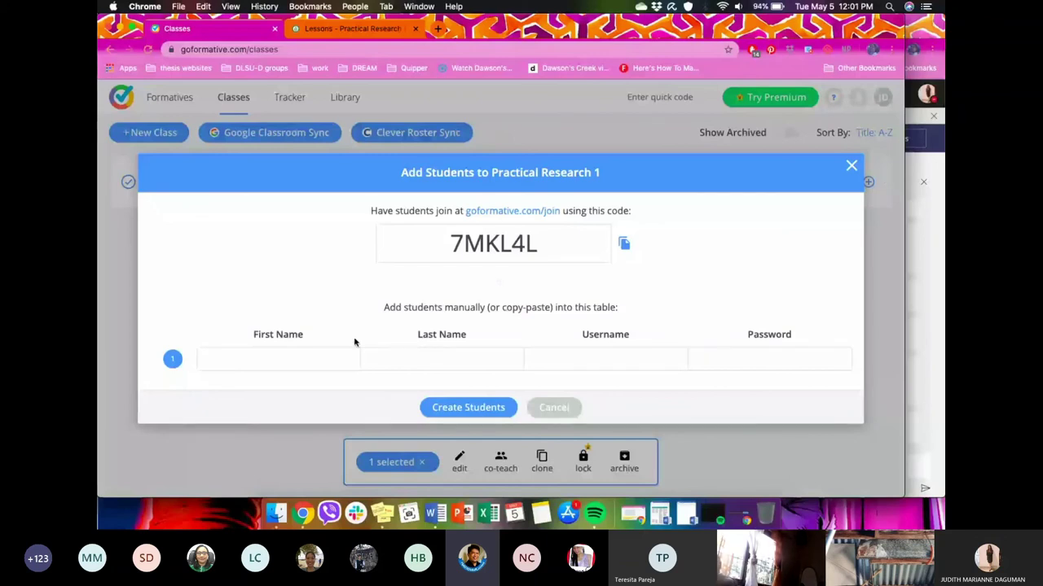
pyautogui.click(852, 167)
# Step: Reopen the Star Wars quiz responses from the formatives list and review the guest students' answers to questions 1 and 6
pyautogui.click(170, 97)
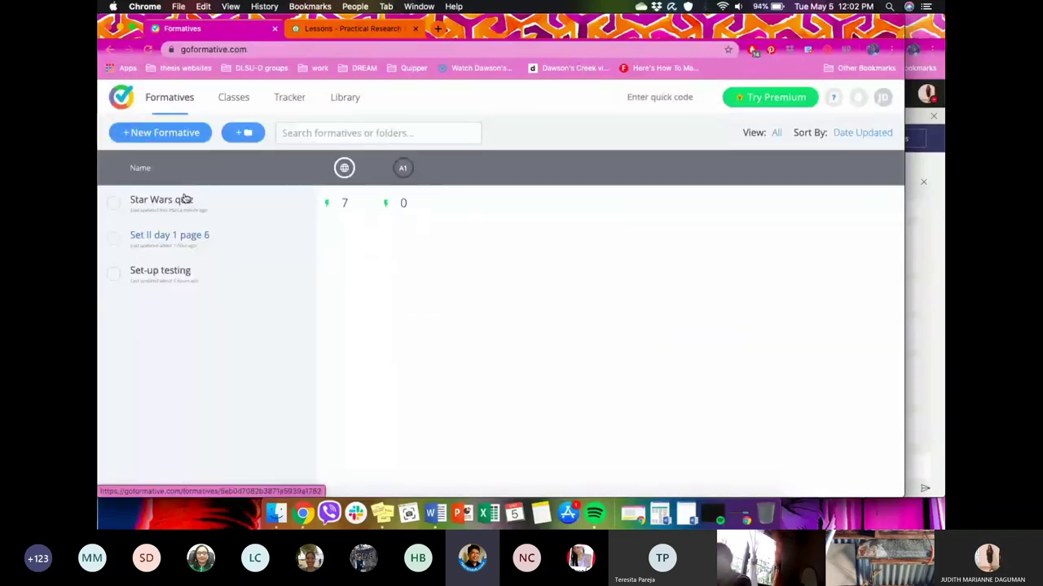
pyautogui.click(186, 199)
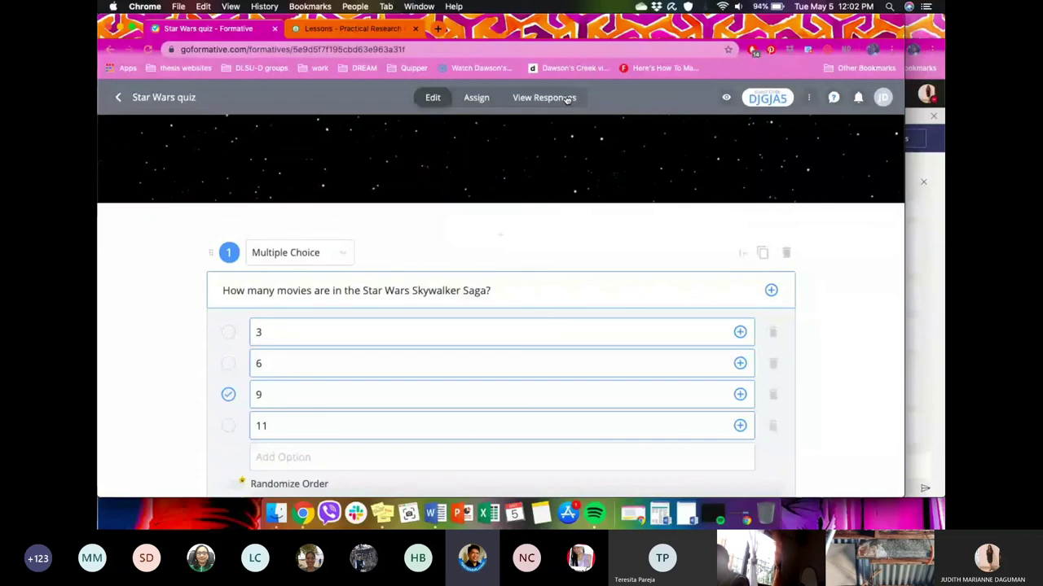
pyautogui.click(568, 99)
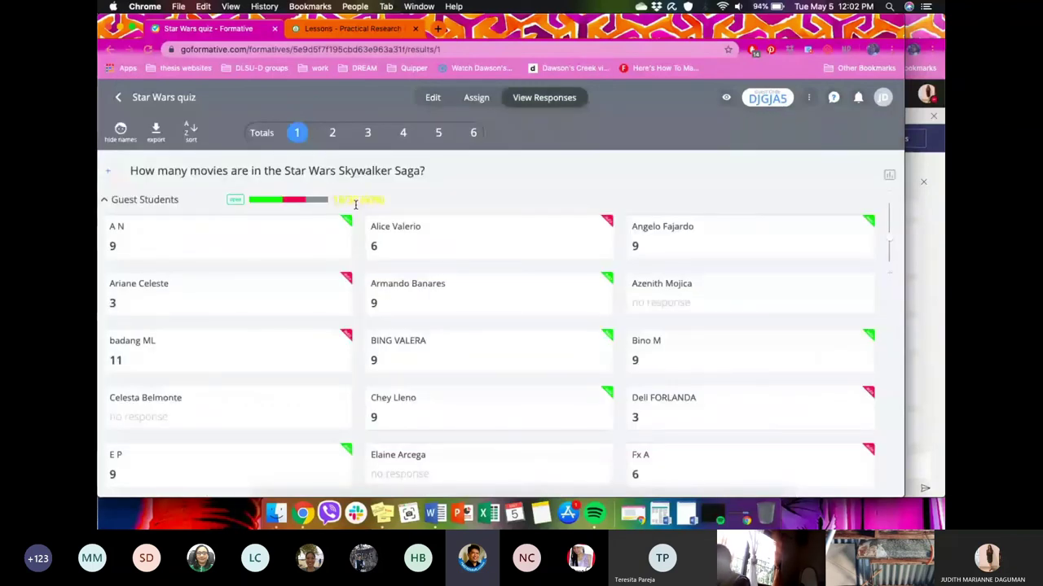
pyautogui.scroll(-3, 355, 206)
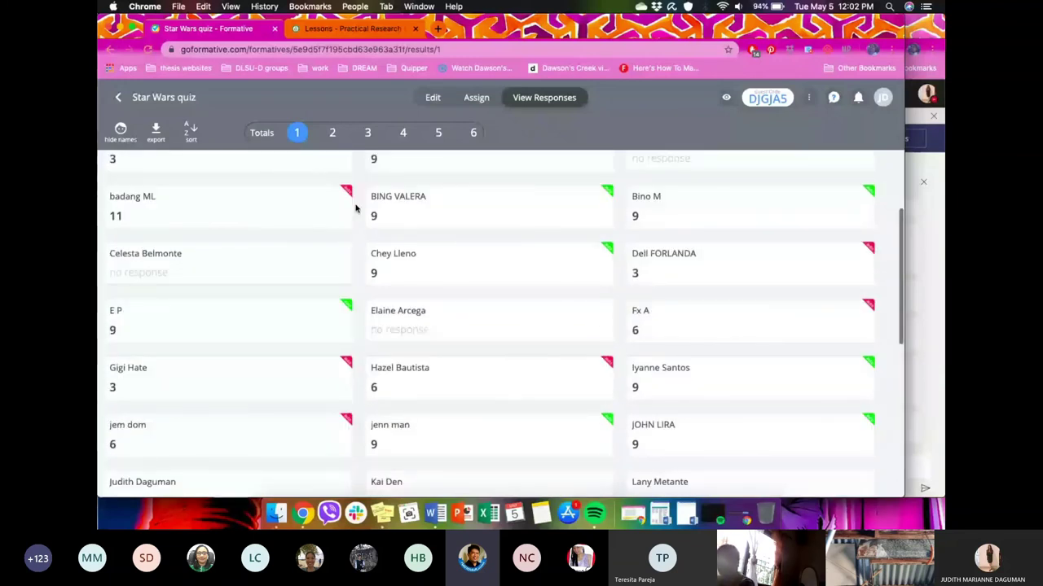
pyautogui.scroll(3, 355, 209)
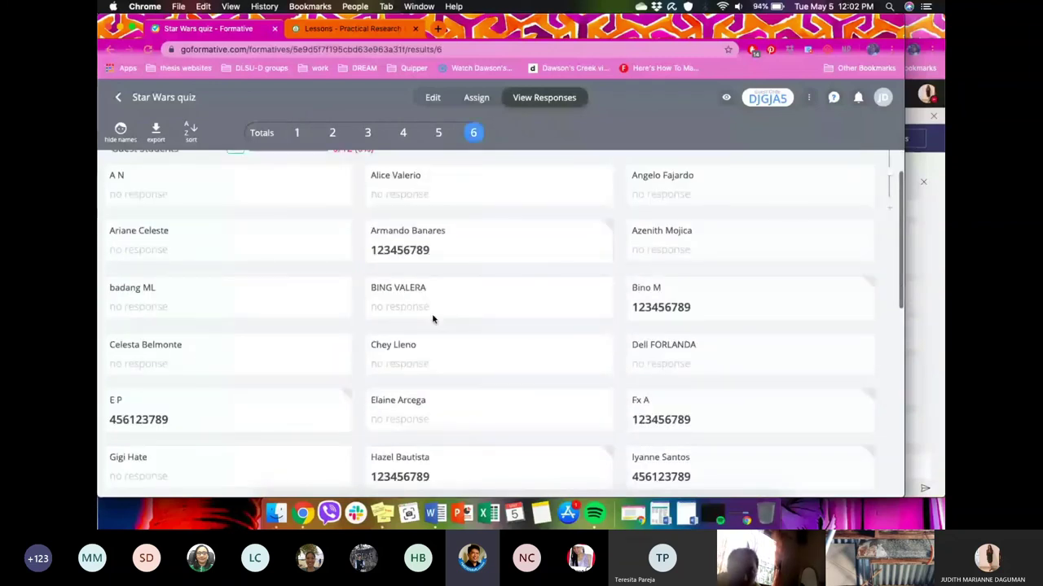
pyautogui.scroll(-10, 432, 319)
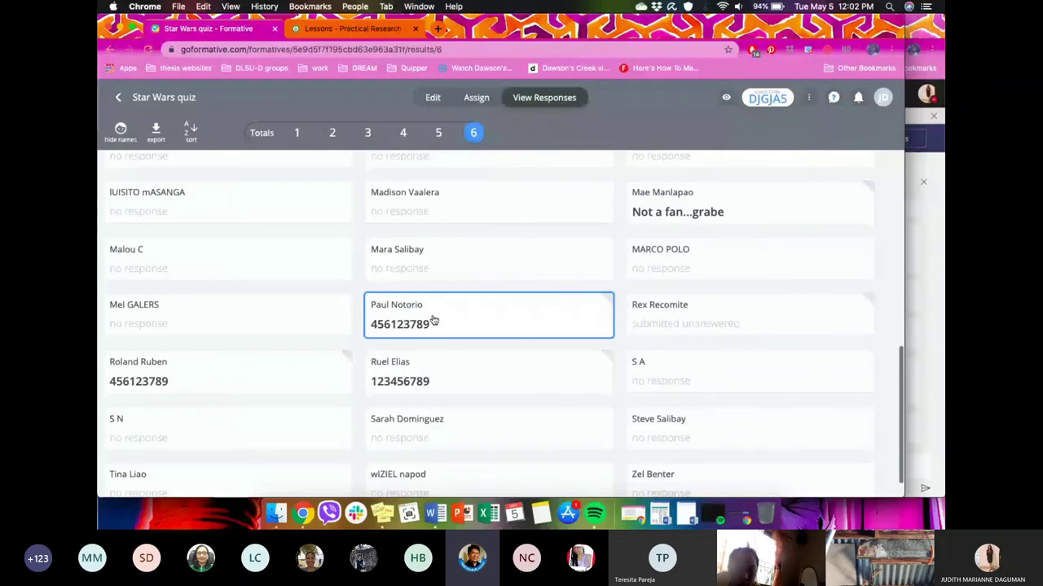
pyautogui.scroll(10, 433, 321)
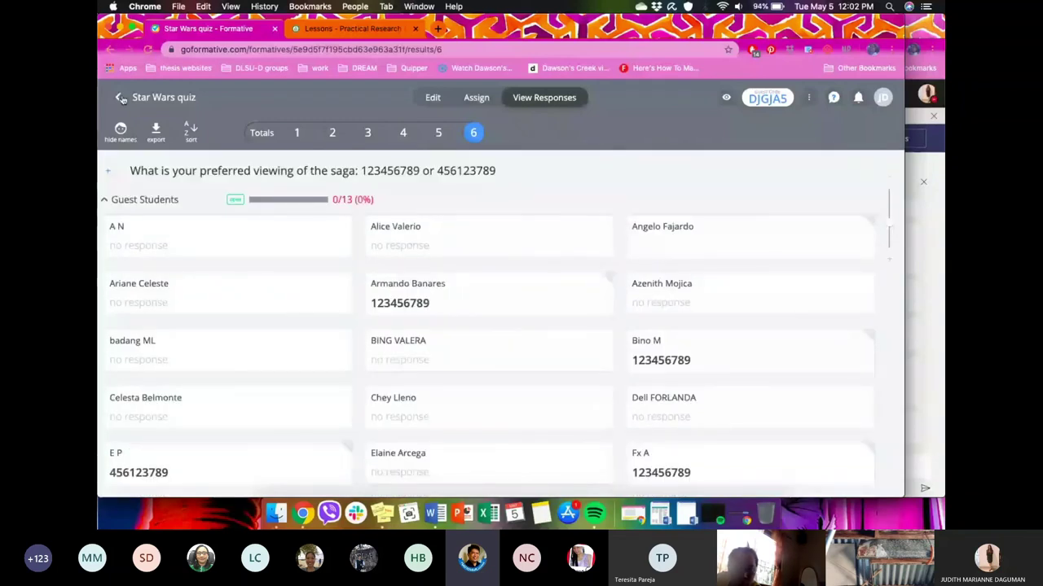
# Step: Leave the Star Wars quiz and browse the shared formatives in the Library
pyautogui.click(121, 98)
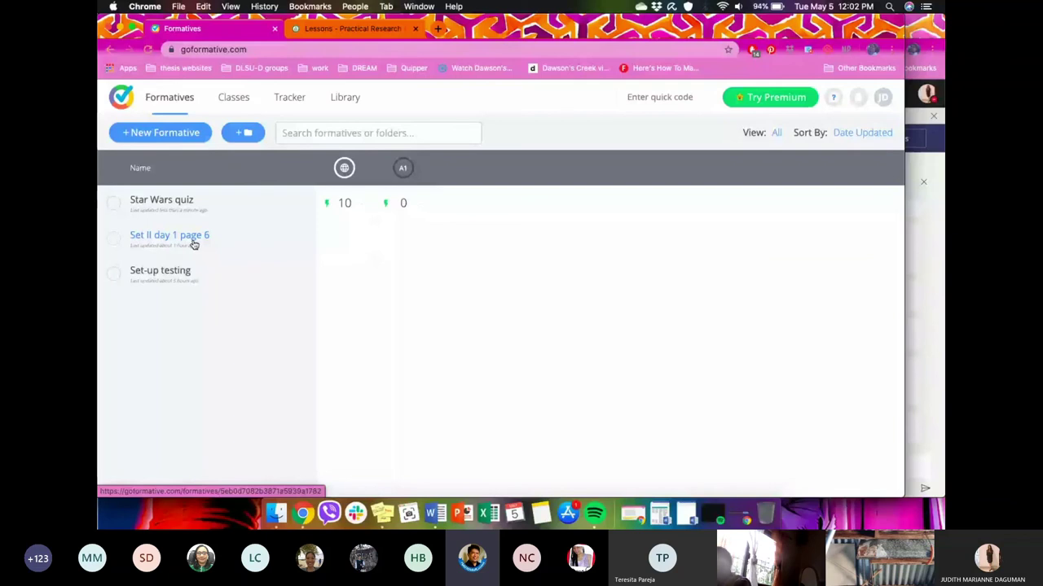
pyautogui.click(345, 98)
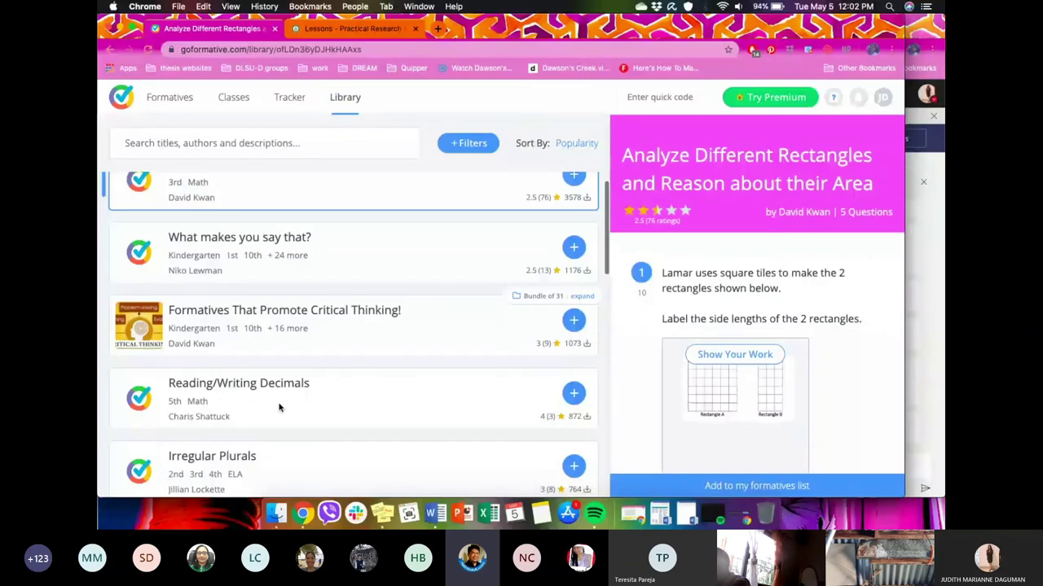
pyautogui.scroll(-6, 284, 359)
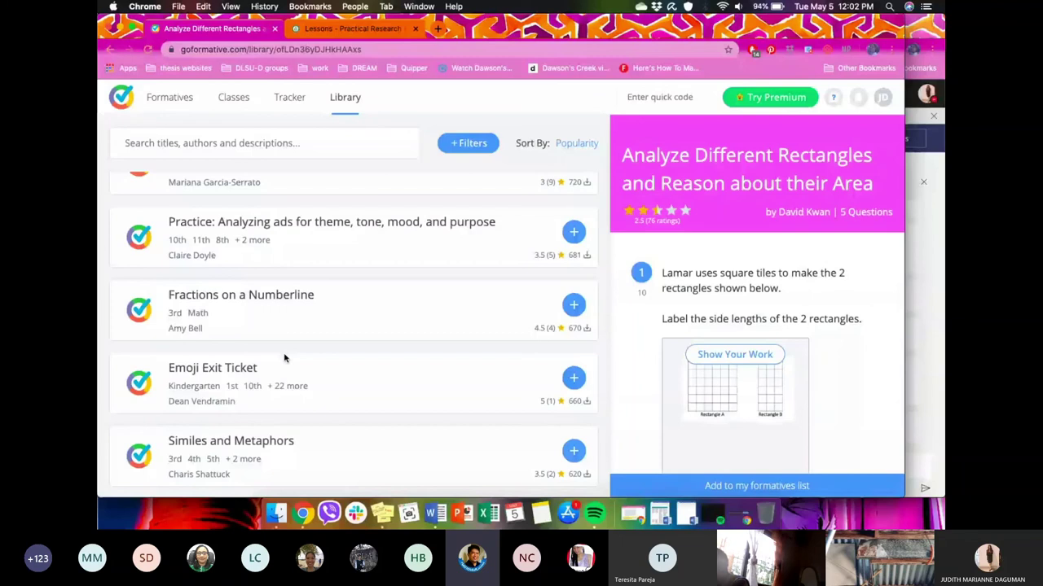
# Step: Open the formative Set II day 1 page 6 and examine its worksheet, embedded fractions video and multiple-choice questions
pyautogui.click(169, 97)
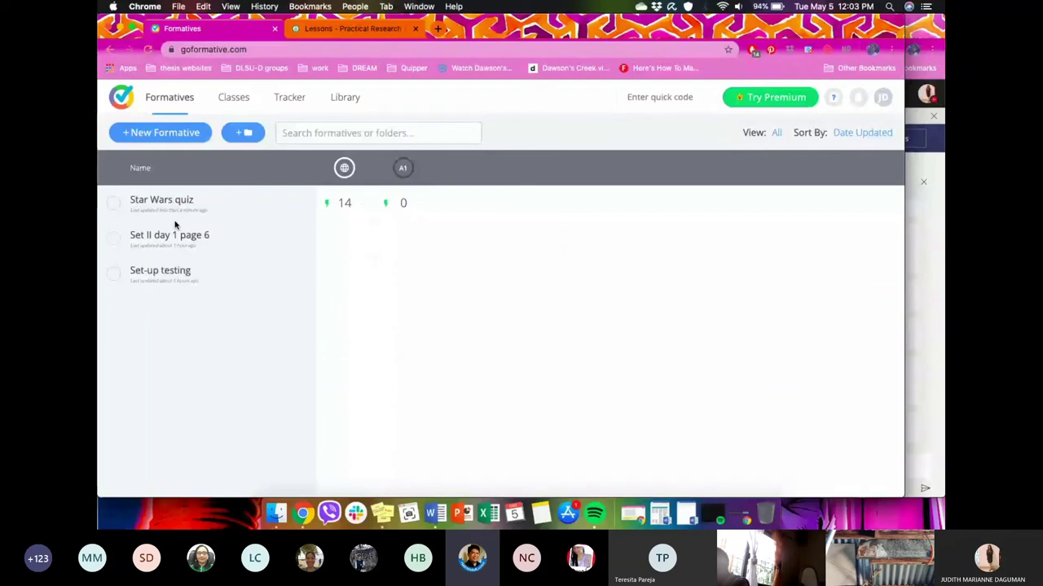
pyautogui.click(167, 235)
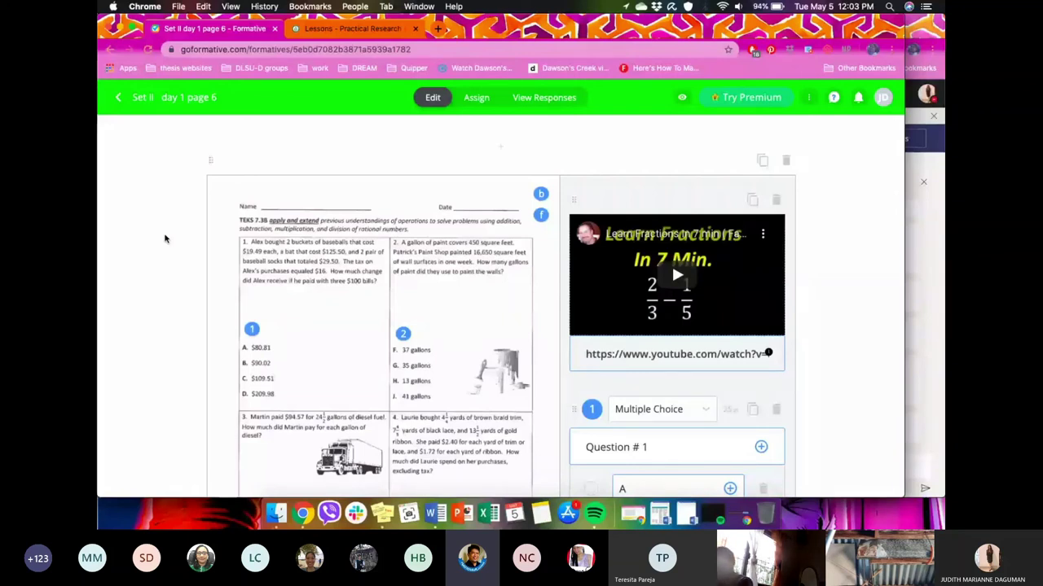
pyautogui.scroll(-1, 629, 235)
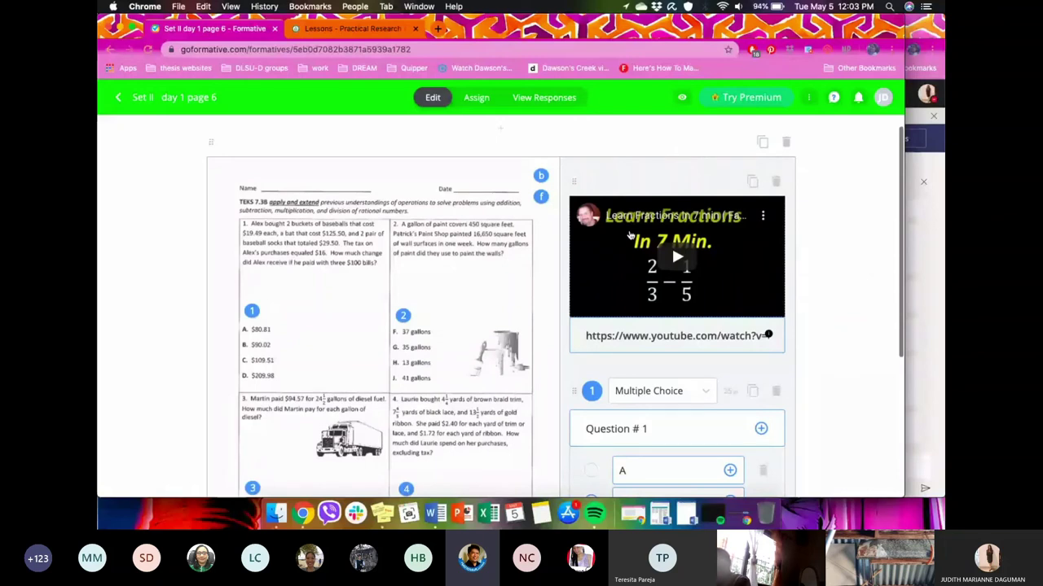
pyautogui.scroll(-1, 628, 235)
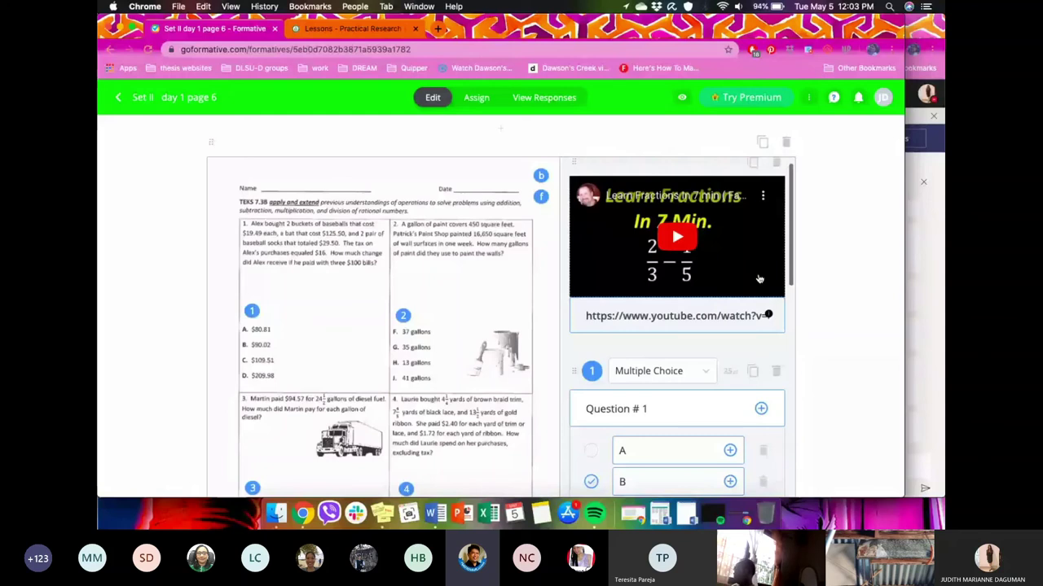
pyautogui.scroll(-1, 759, 279)
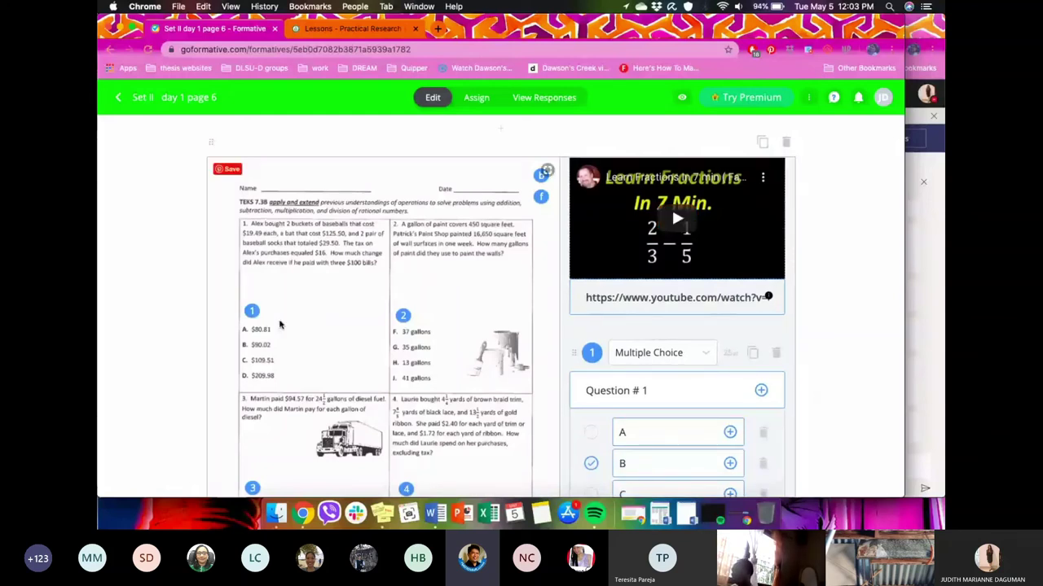
pyautogui.scroll(-5, 279, 325)
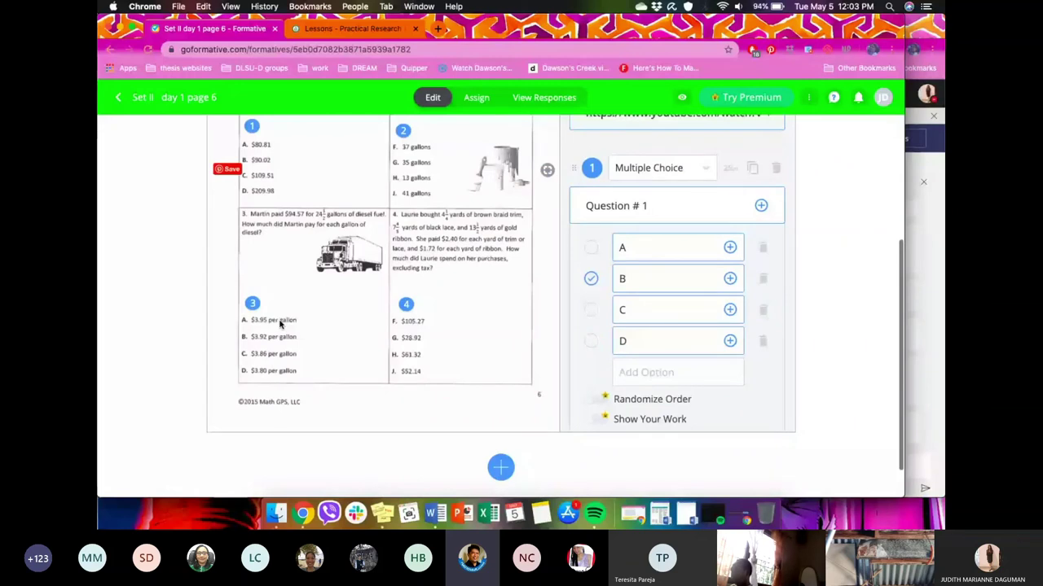
pyautogui.scroll(-2, 649, 361)
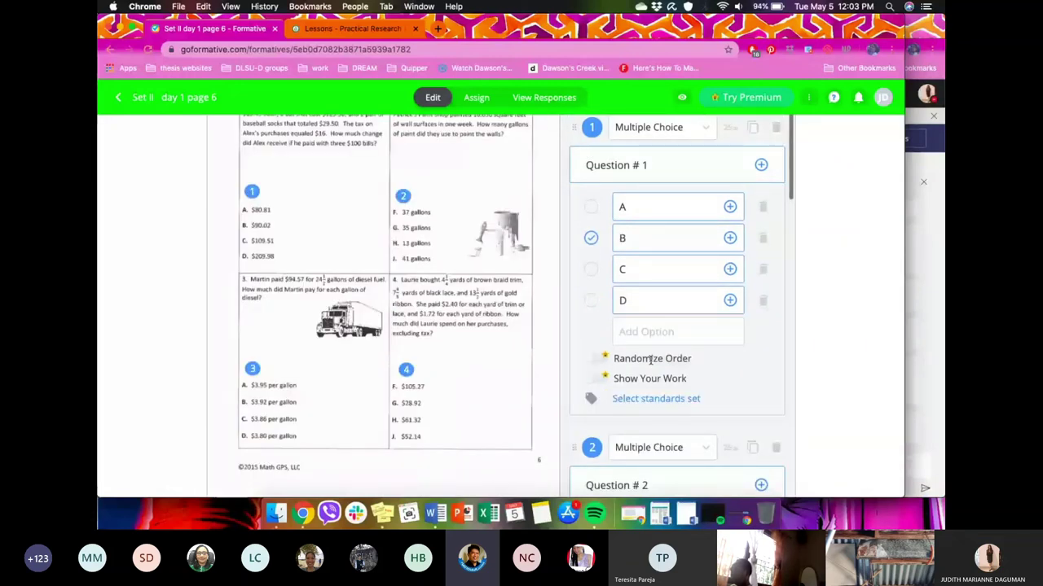
# Step: Assign Set II day 1 page 6 to Guest Students, dismiss the join instructions and return to the formatives list
pyautogui.click(477, 97)
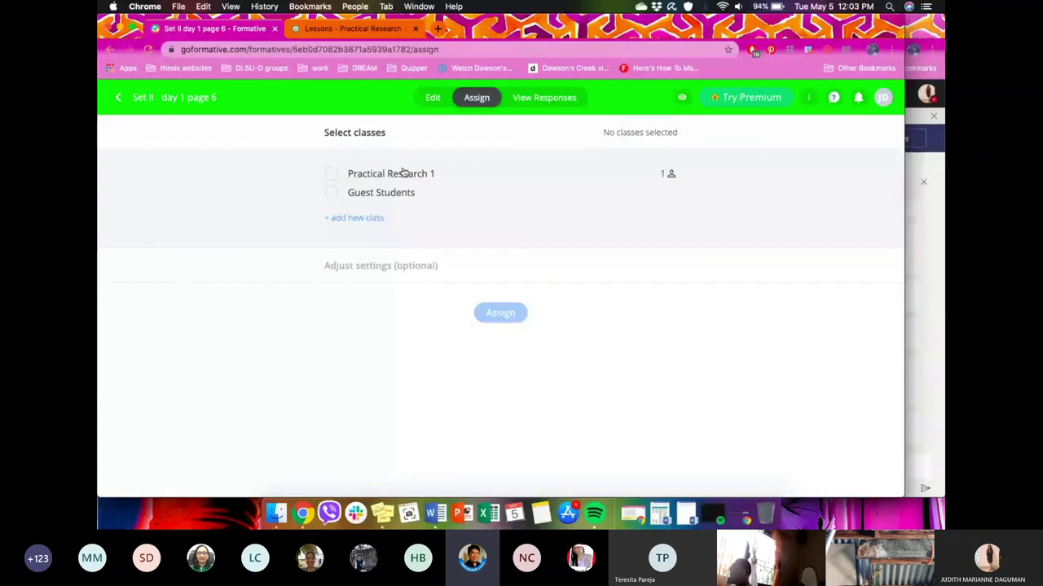
pyautogui.click(332, 192)
pyautogui.click(510, 318)
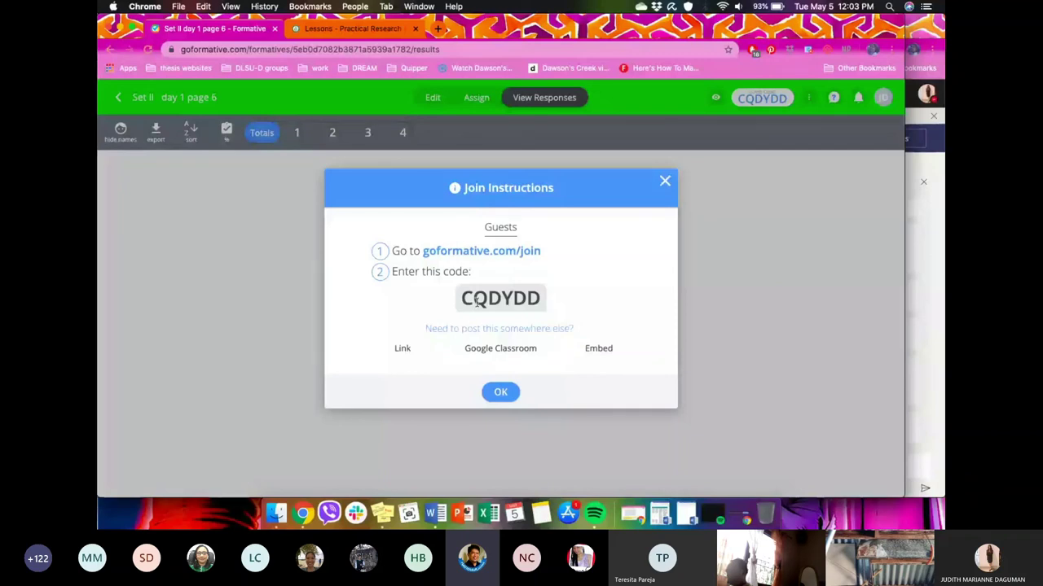
pyautogui.click(665, 183)
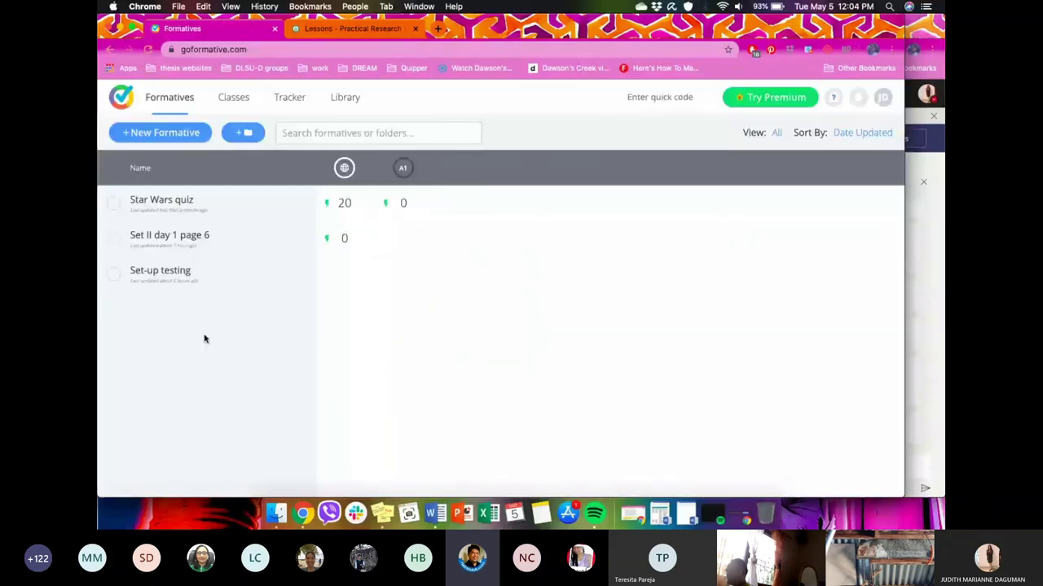
# Step: Open the Set-up testing formative and add a Show Your Work question asking "What is 5 times 20?"
pyautogui.click(171, 274)
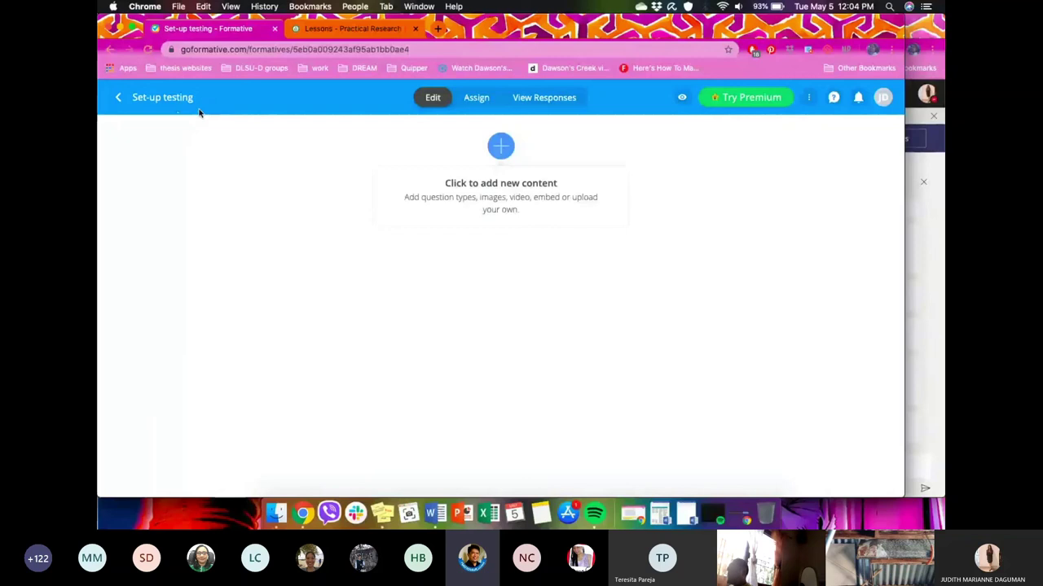
pyautogui.click(431, 183)
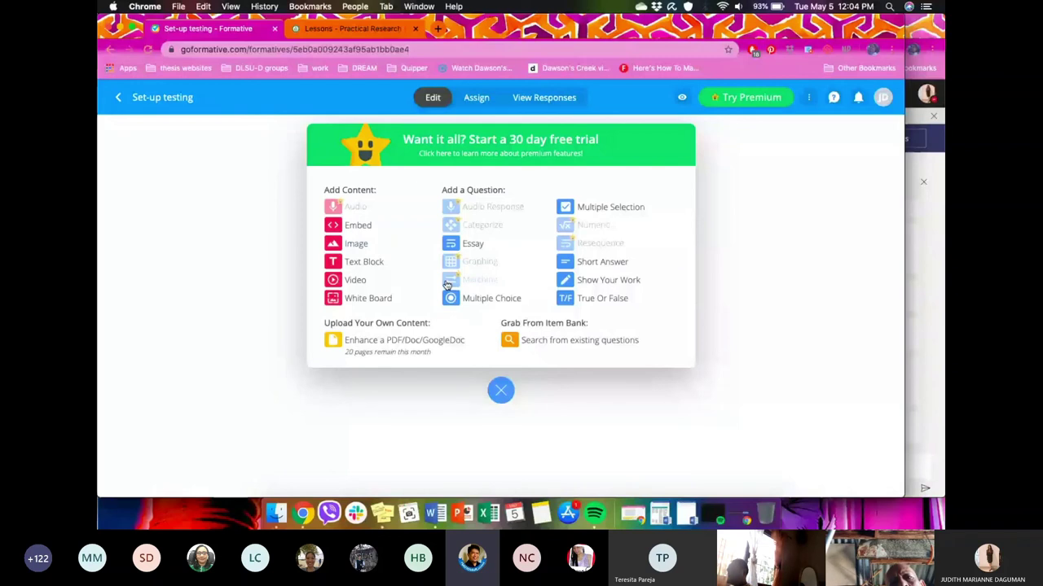
pyautogui.click(609, 280)
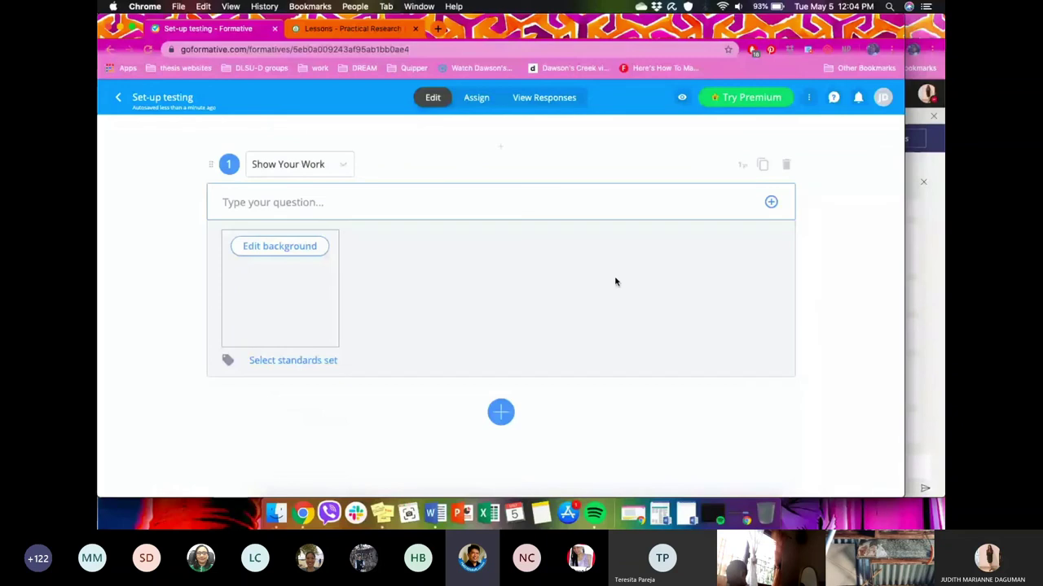
pyautogui.click(345, 198)
pyautogui.write('What ')
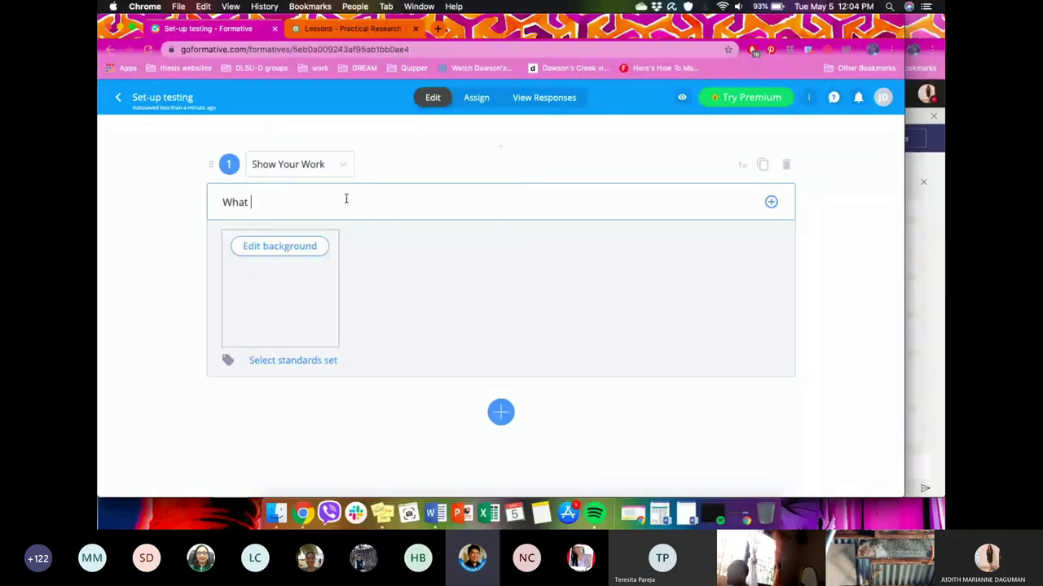
pyautogui.write('is 5 times 20')
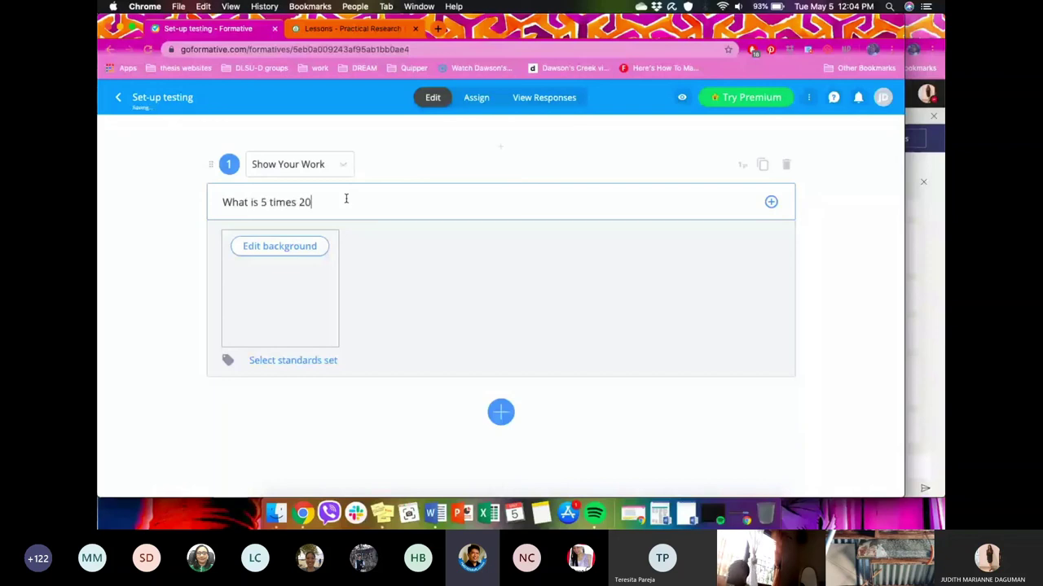
# Step: Handwrite "5 x 20" freehand on the background of the Show Your Work question and return to the question editor
pyautogui.click(285, 247)
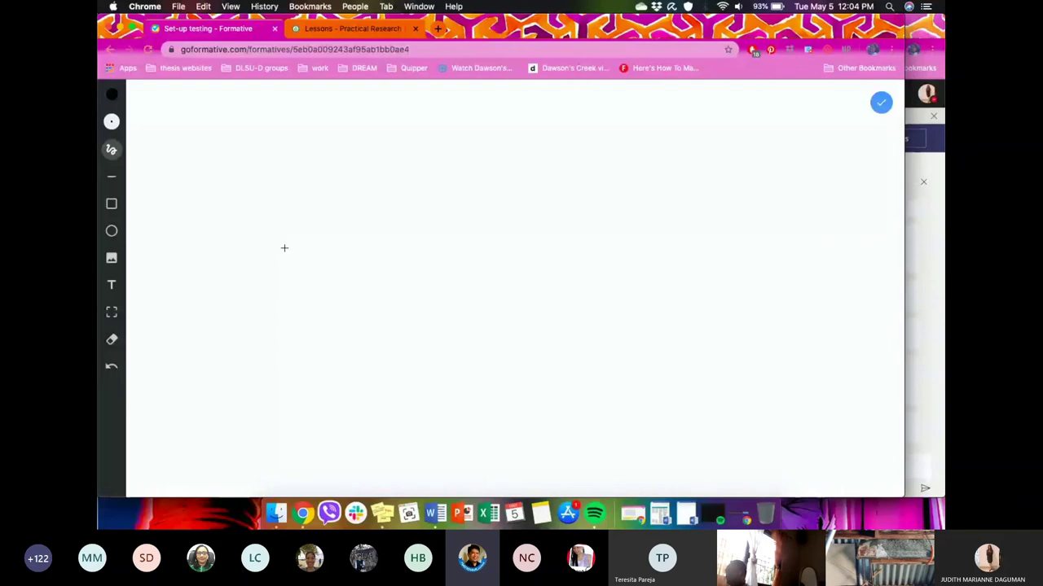
pyautogui.click(112, 284)
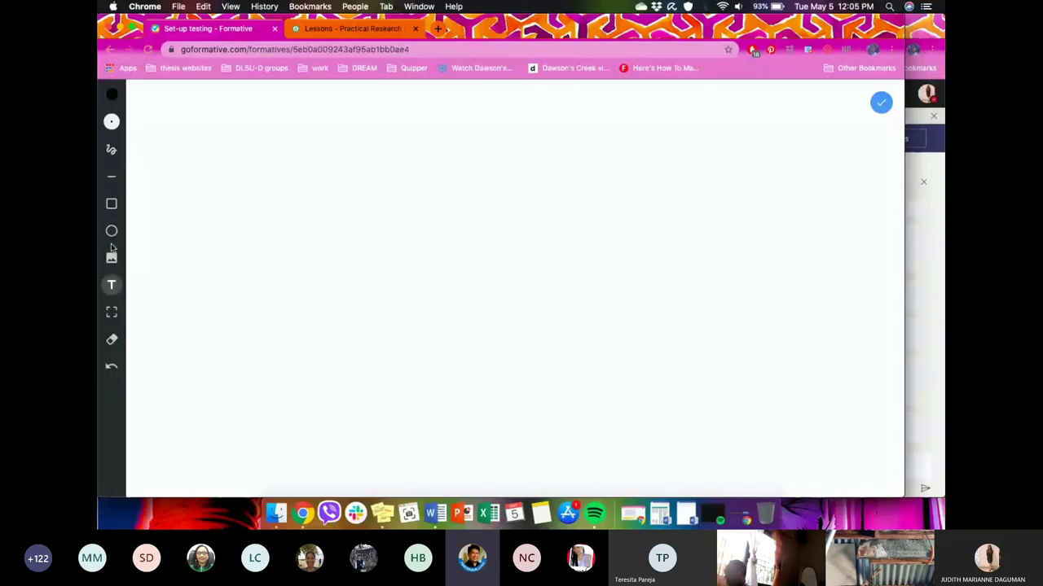
pyautogui.click(112, 149)
pyautogui.moveTo(312, 135); pyautogui.dragTo(295, 201)
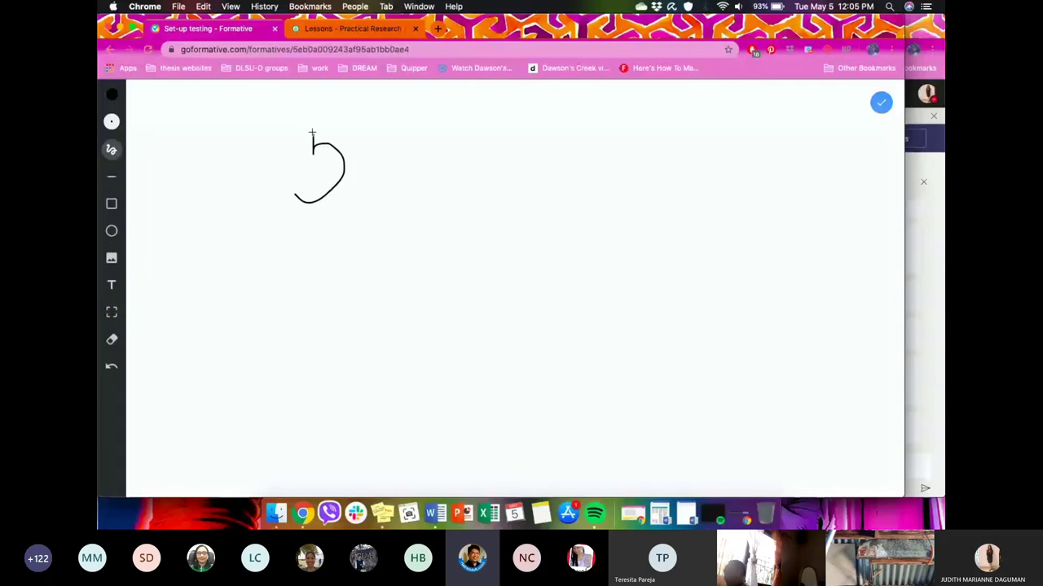
pyautogui.moveTo(312, 133); pyautogui.dragTo(349, 133)
pyautogui.moveTo(398, 144); pyautogui.dragTo(446, 173)
pyautogui.moveTo(443, 133); pyautogui.dragTo(420, 196)
pyautogui.moveTo(485, 147); pyautogui.dragTo(508, 215)
pyautogui.moveTo(512, 142); pyautogui.dragTo(572, 132)
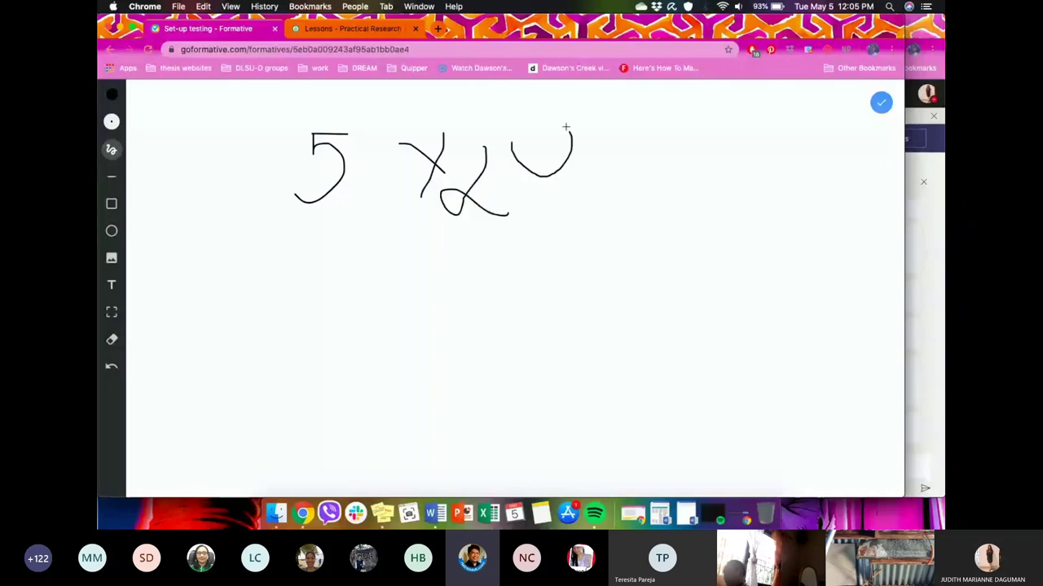
pyautogui.moveTo(566, 128); pyautogui.dragTo(512, 142)
pyautogui.press('Escape')
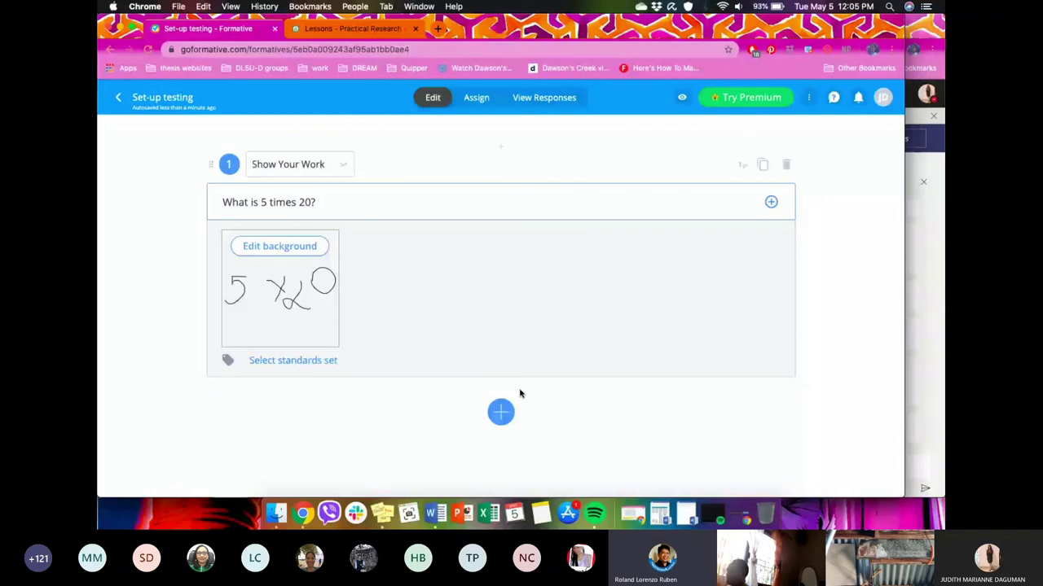
# Step: Check the Microsoft Teams meeting chat, return to the Set-up testing formative and view the available content and question types
pyautogui.press('super+grave')
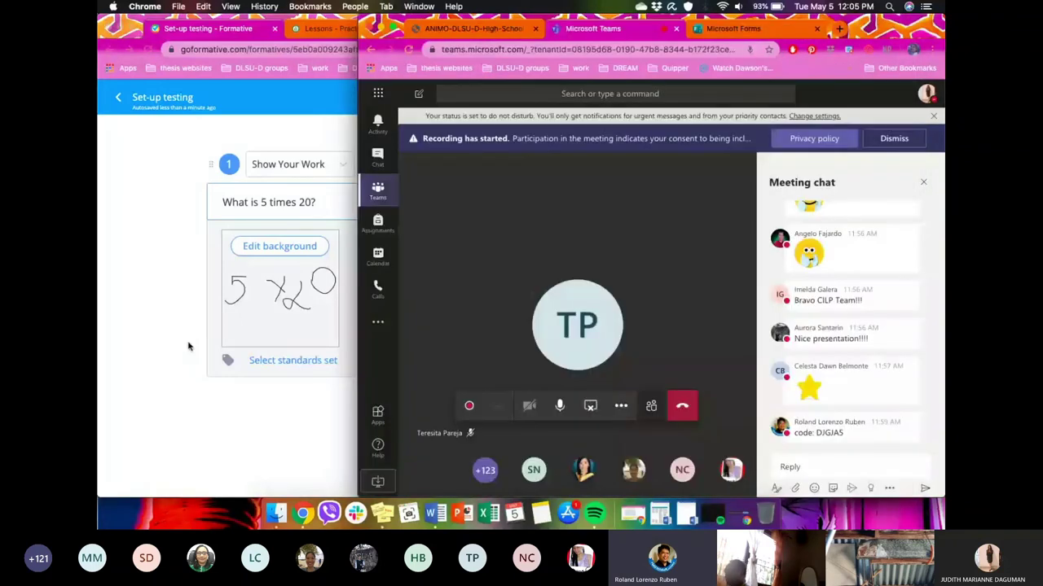
pyautogui.click(188, 347)
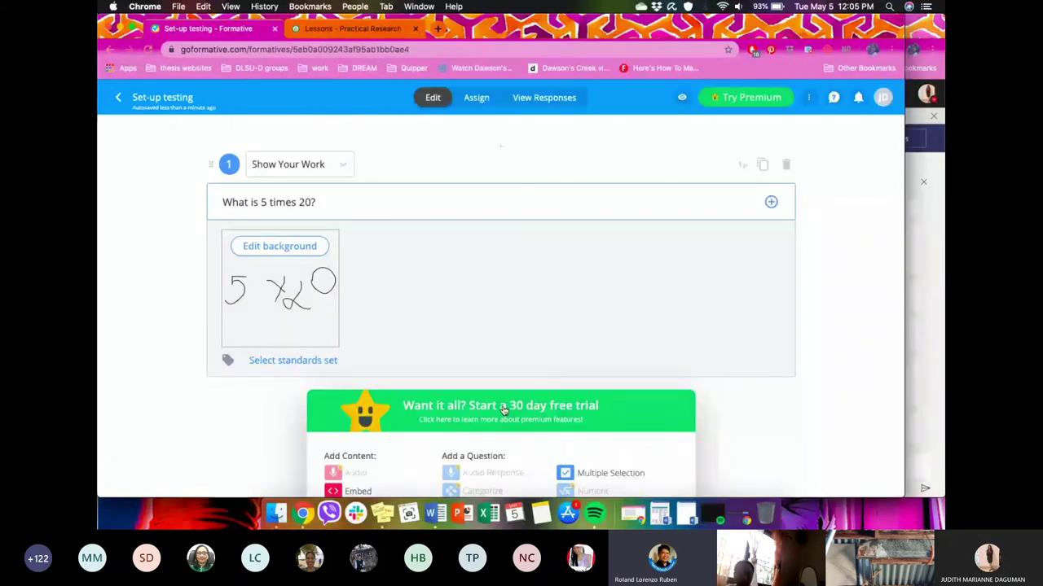
pyautogui.scroll(-3, 611, 338)
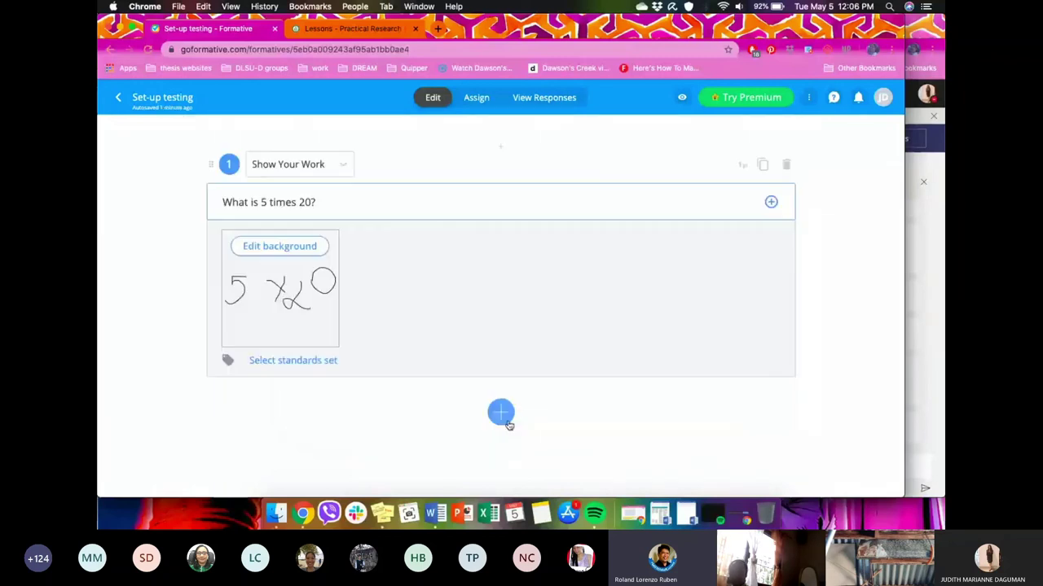
# Step: View the header customization options of the Set-up testing formative, return to the formatives list and open the Star Wars quiz
pyautogui.click(503, 425)
pyautogui.click(809, 99)
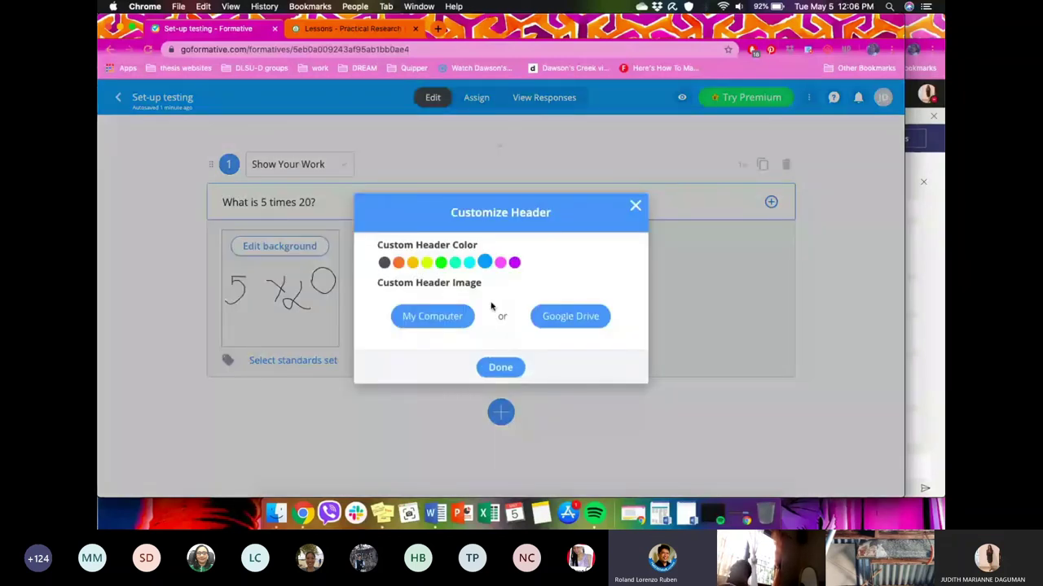
pyautogui.press('super+bracketleft')
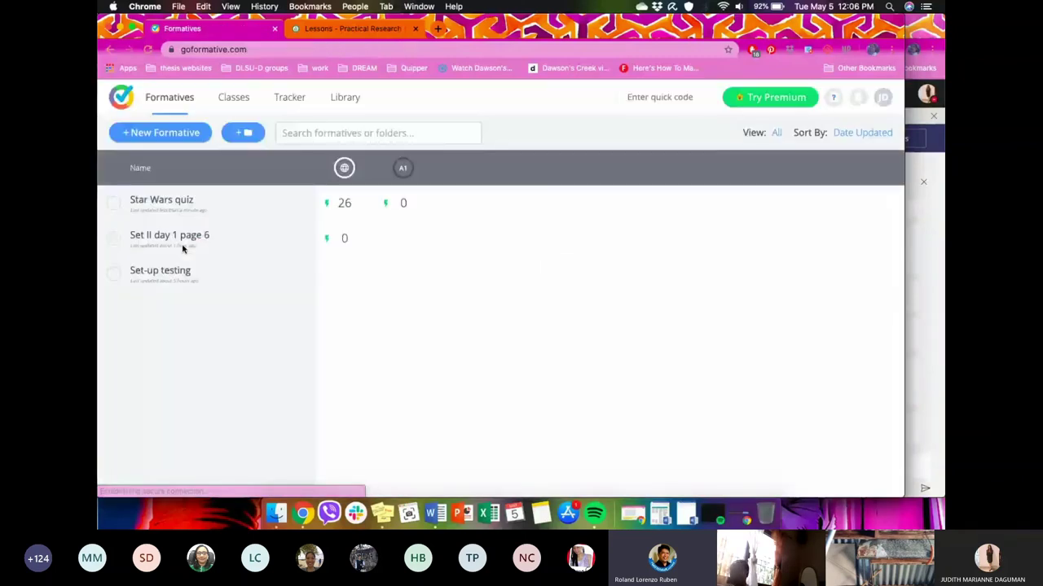
pyautogui.press('super+bracketright')
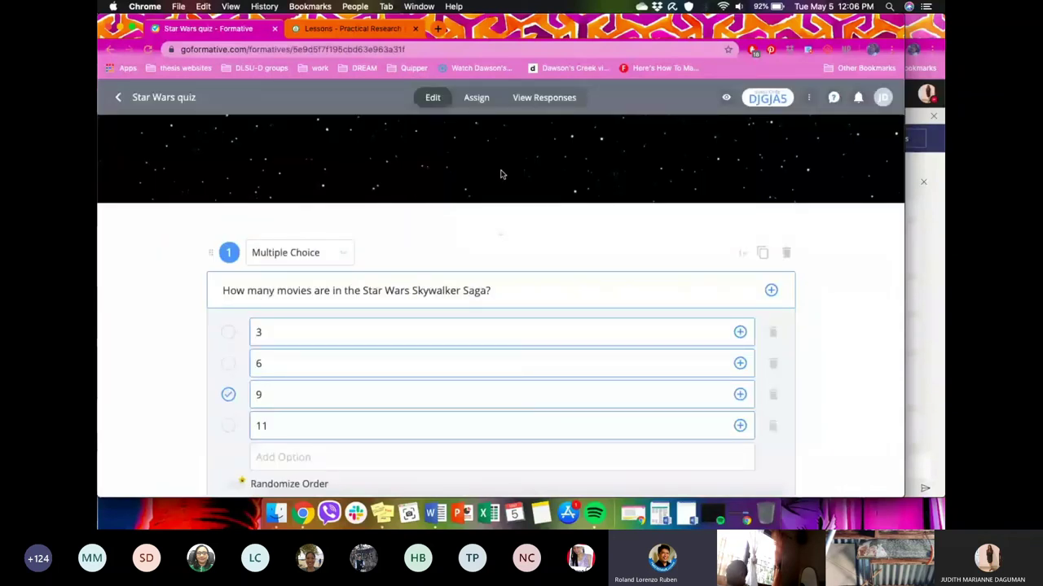
# Step: Add "The Rise of Skywalker" as another correct answer to short-answer question 4 of the Star Wars quiz
pyautogui.scroll(-2, 473, 167)
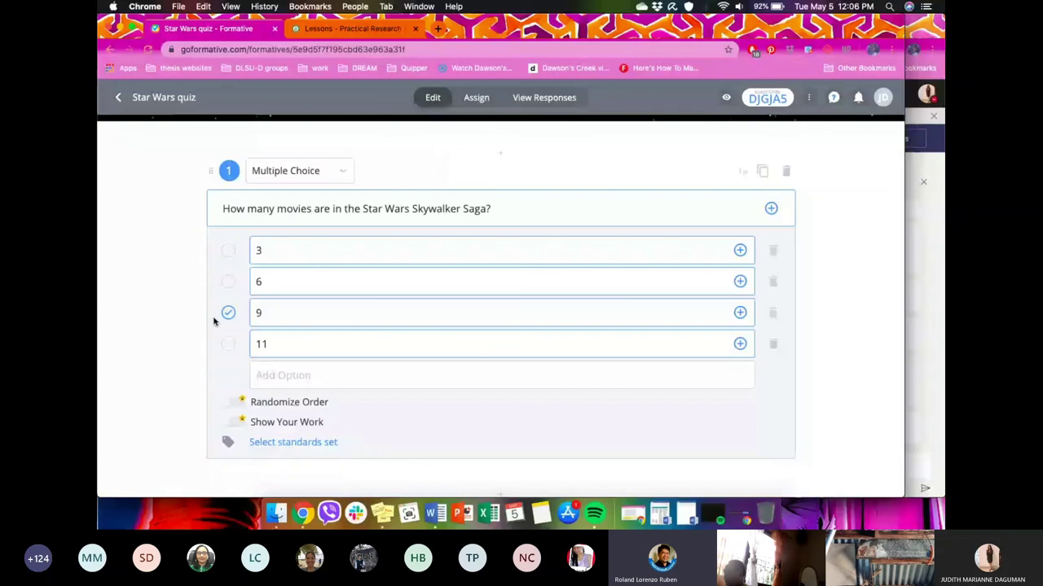
pyautogui.scroll(-5, 214, 321)
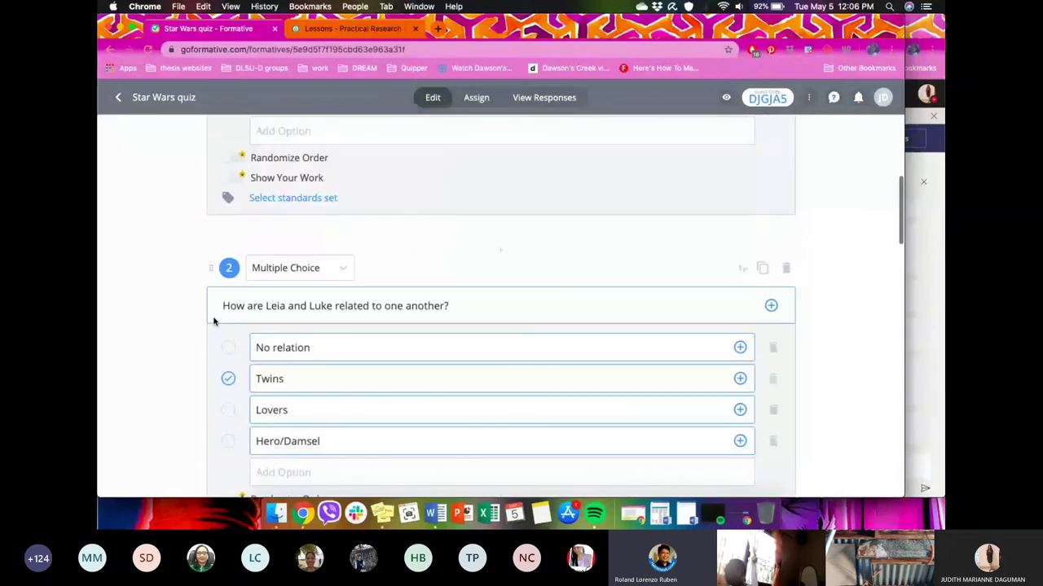
pyautogui.scroll(-2, 225, 288)
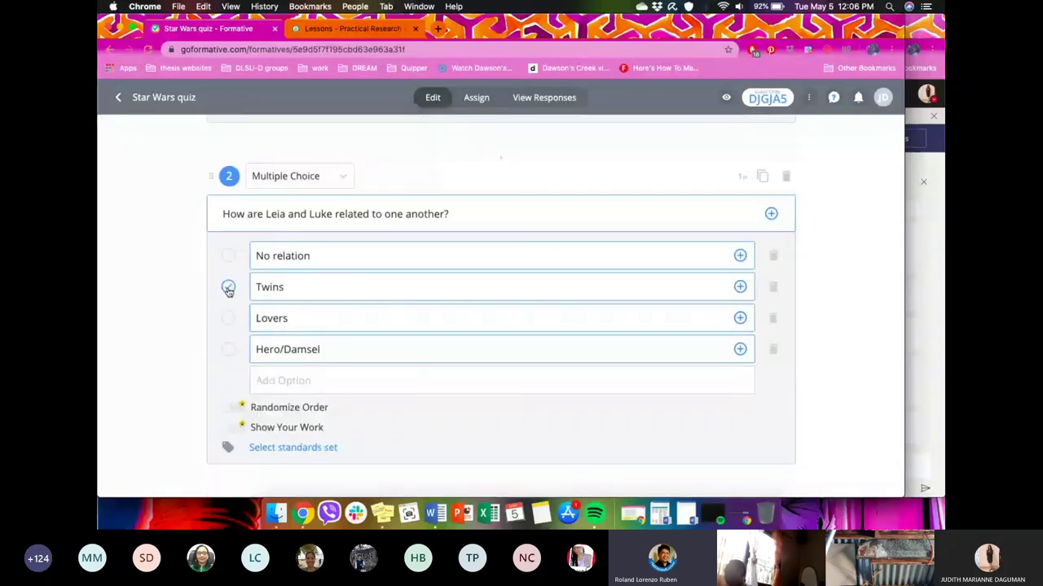
pyautogui.scroll(-7, 236, 276)
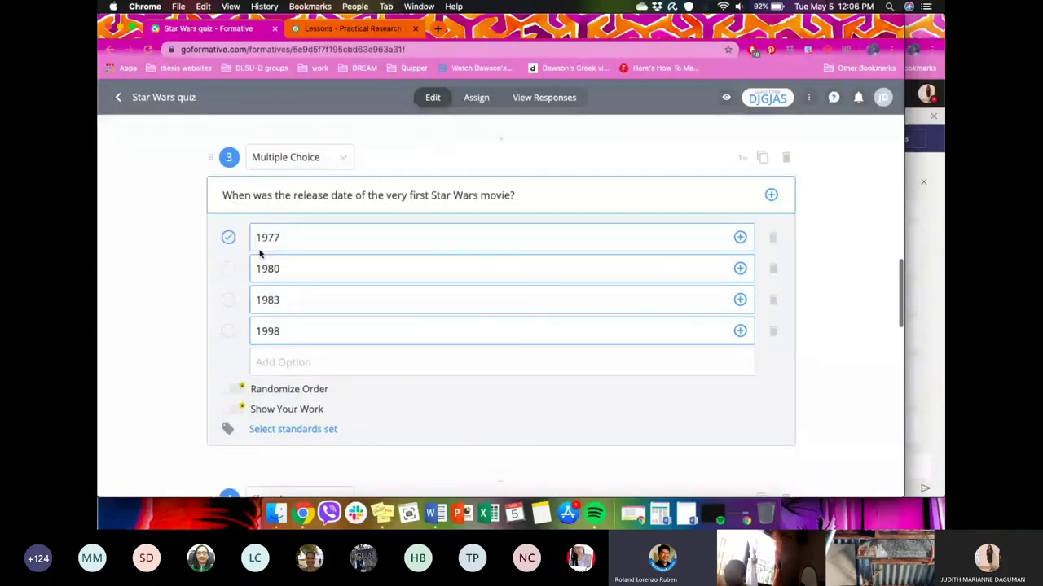
pyautogui.scroll(-3, 195, 322)
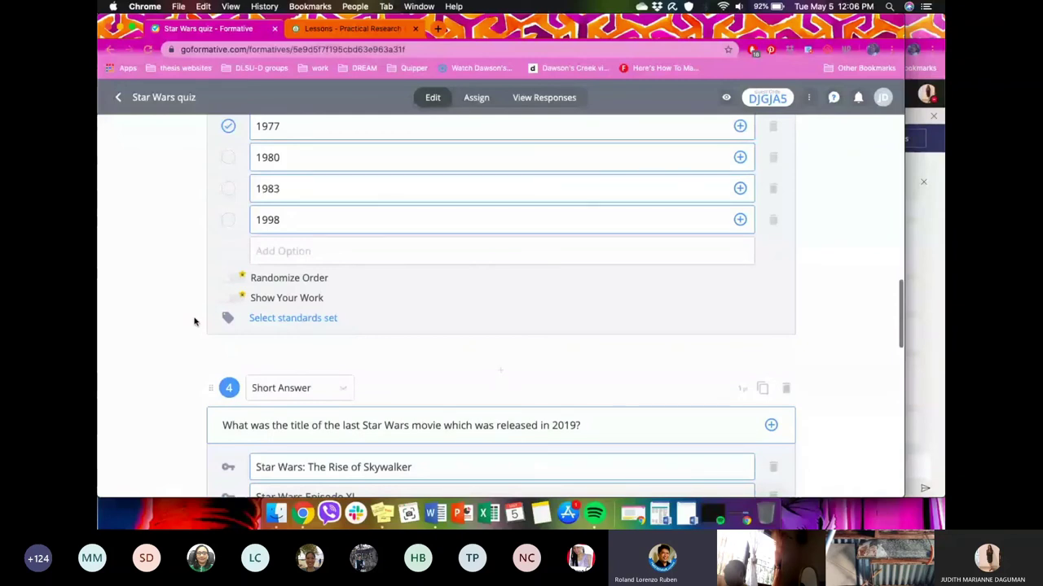
pyautogui.scroll(-5, 388, 347)
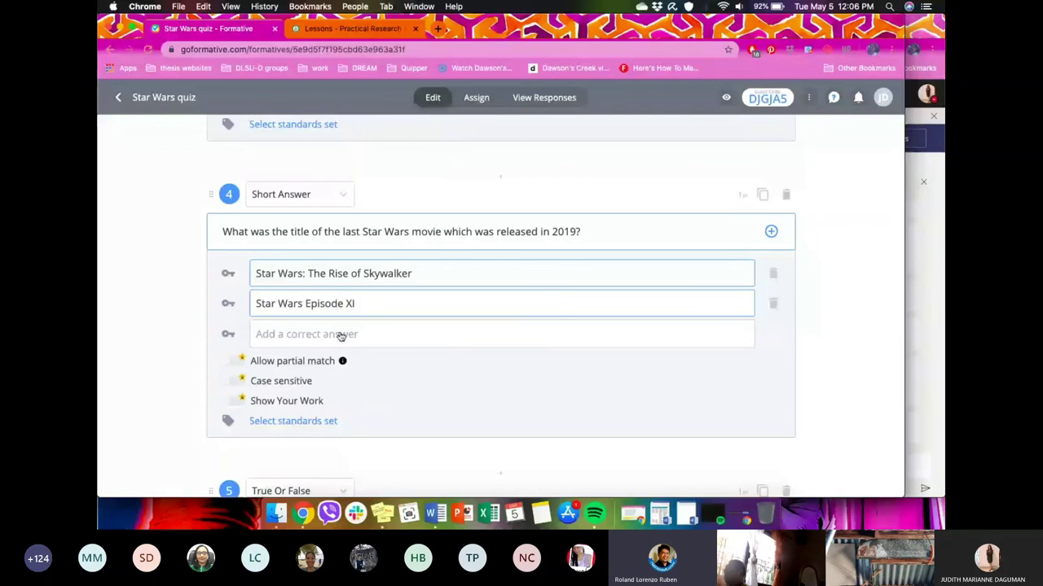
pyautogui.click(340, 335)
pyautogui.write('The Rise o')
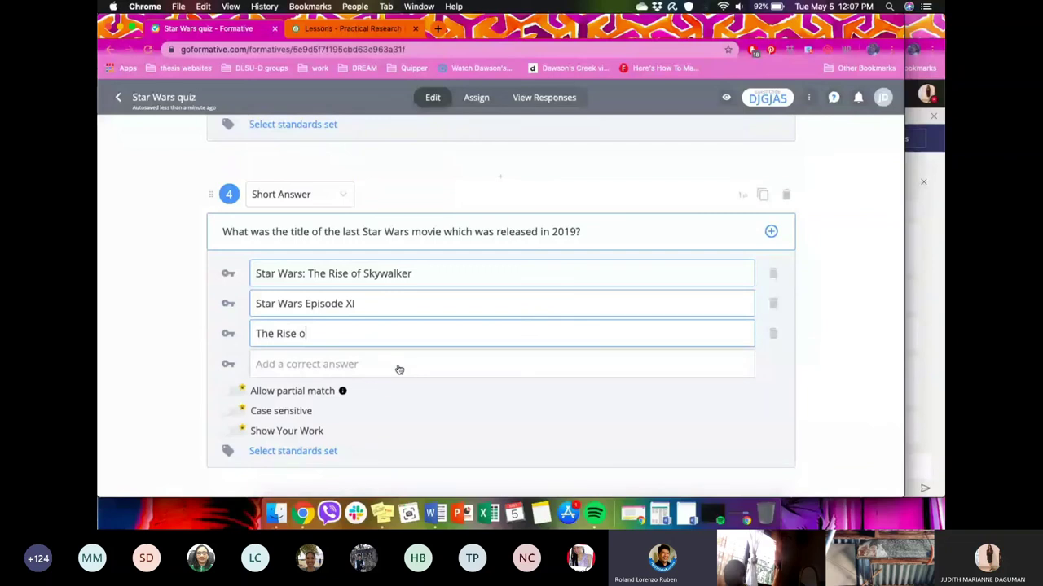
pyautogui.write('f Skywalker')
pyautogui.scroll(-2, 136, 402)
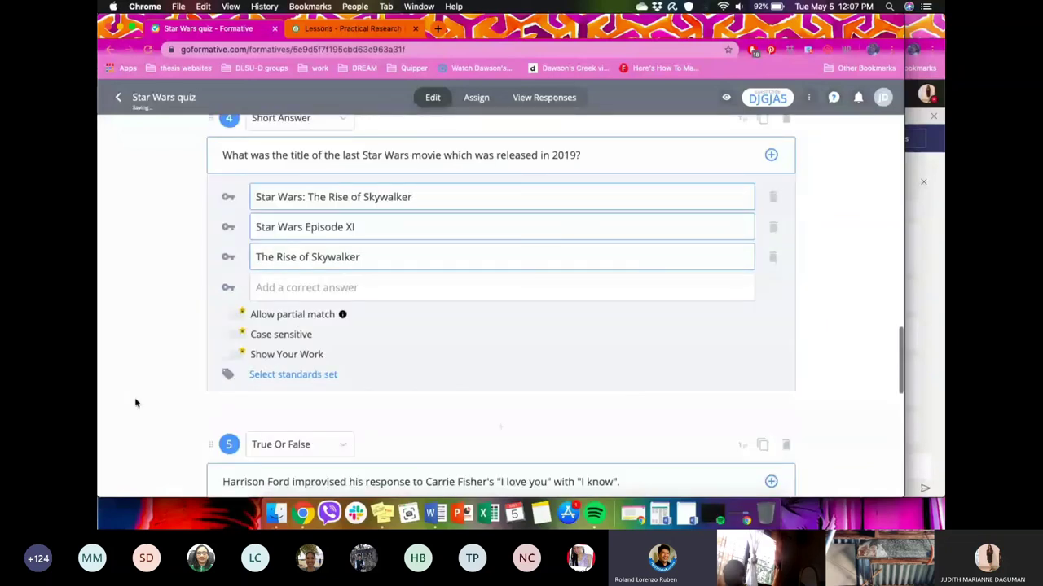
# Step: Review the quiz's true-or-false and essay questions and examine the guest students' responses to question 6
pyautogui.scroll(-5, 136, 402)
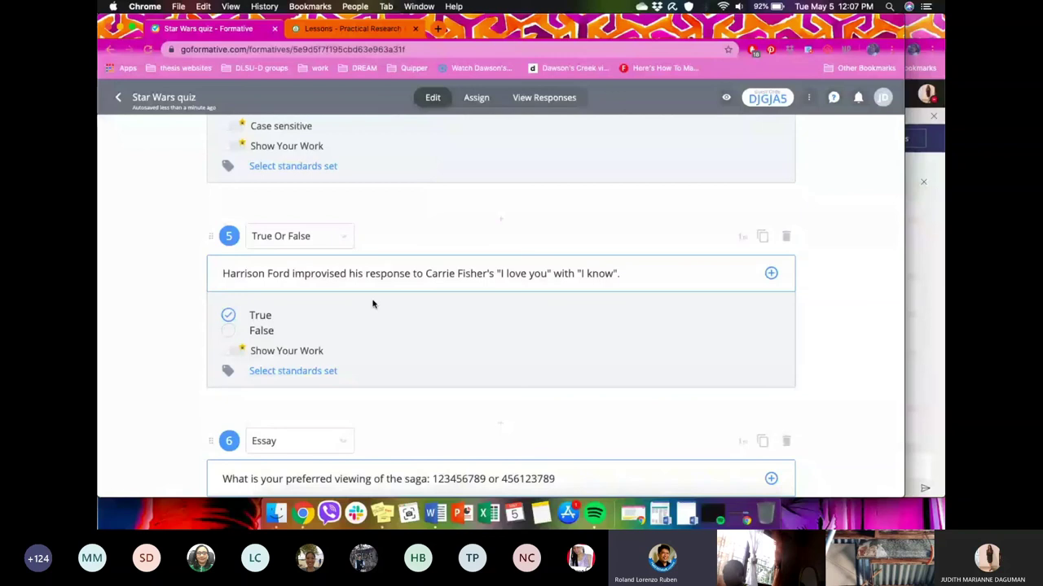
pyautogui.scroll(-4, 373, 304)
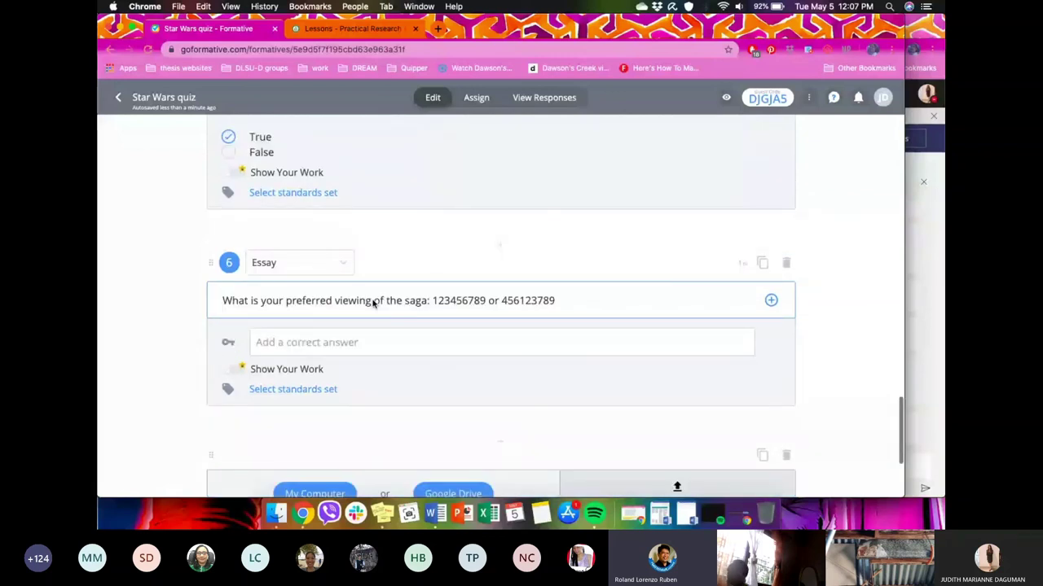
pyautogui.scroll(-1, 426, 365)
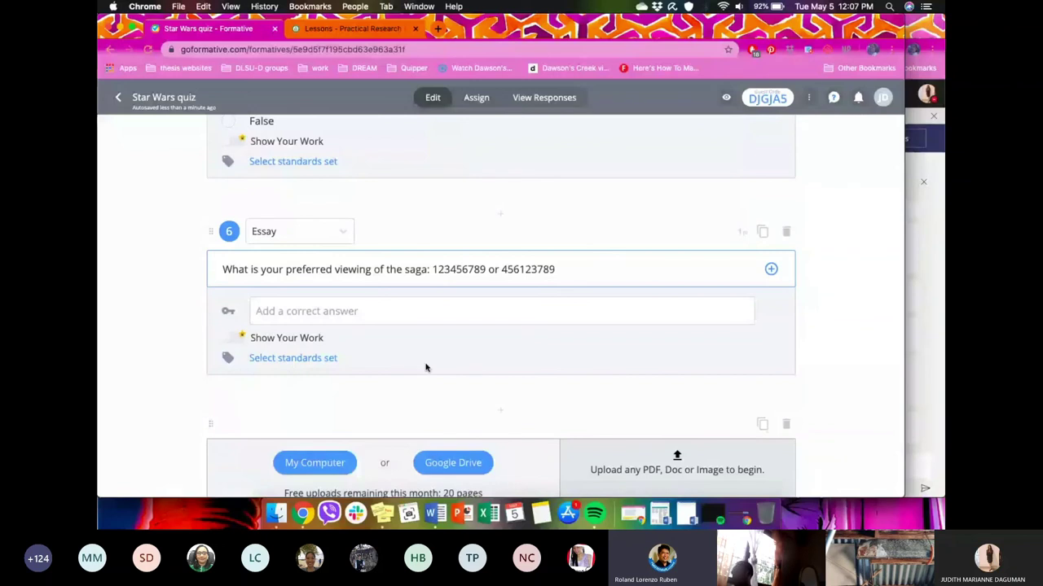
pyautogui.click(526, 101)
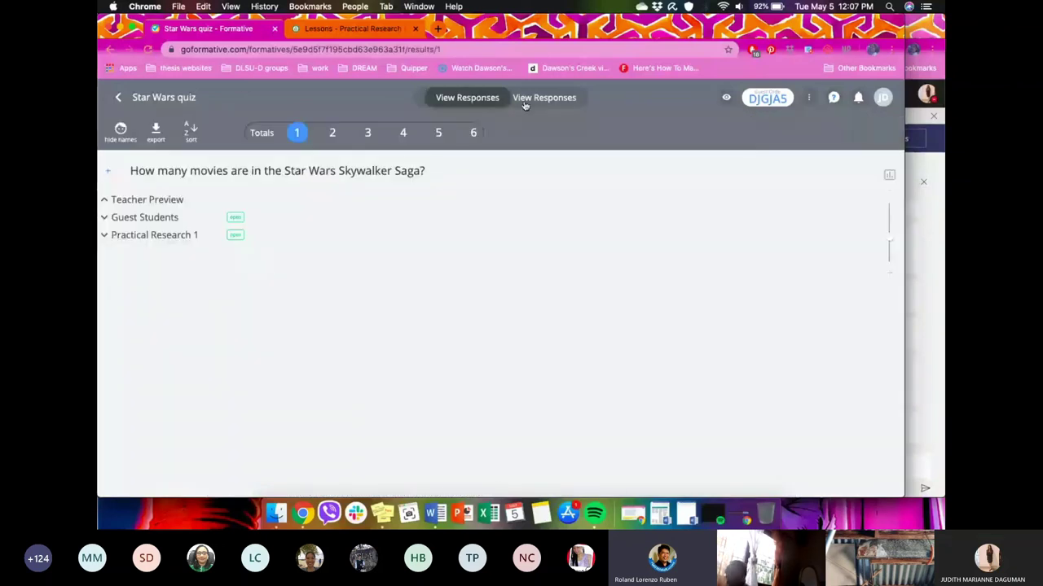
pyautogui.click(473, 132)
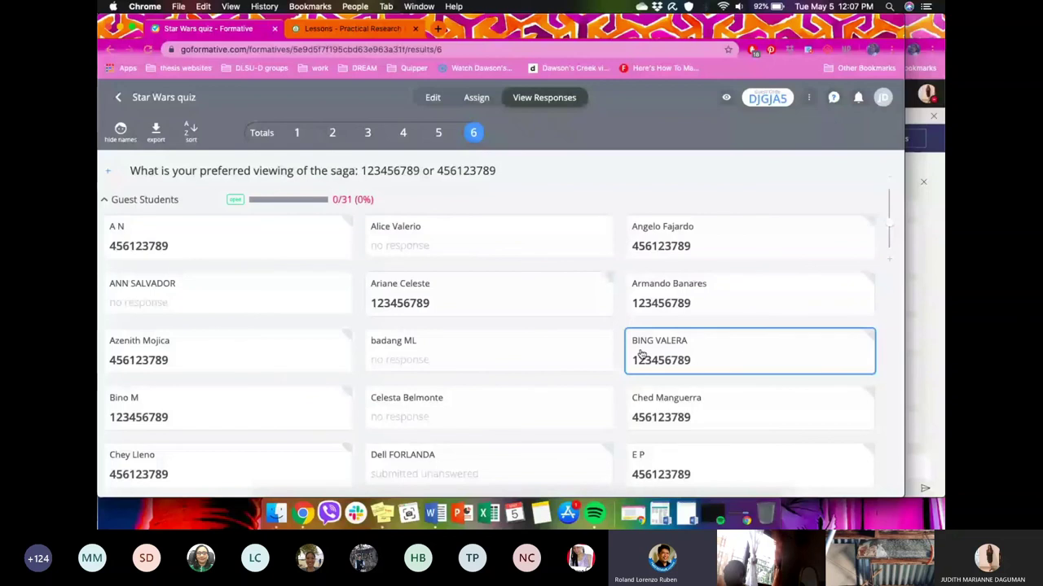
pyautogui.scroll(-10, 559, 411)
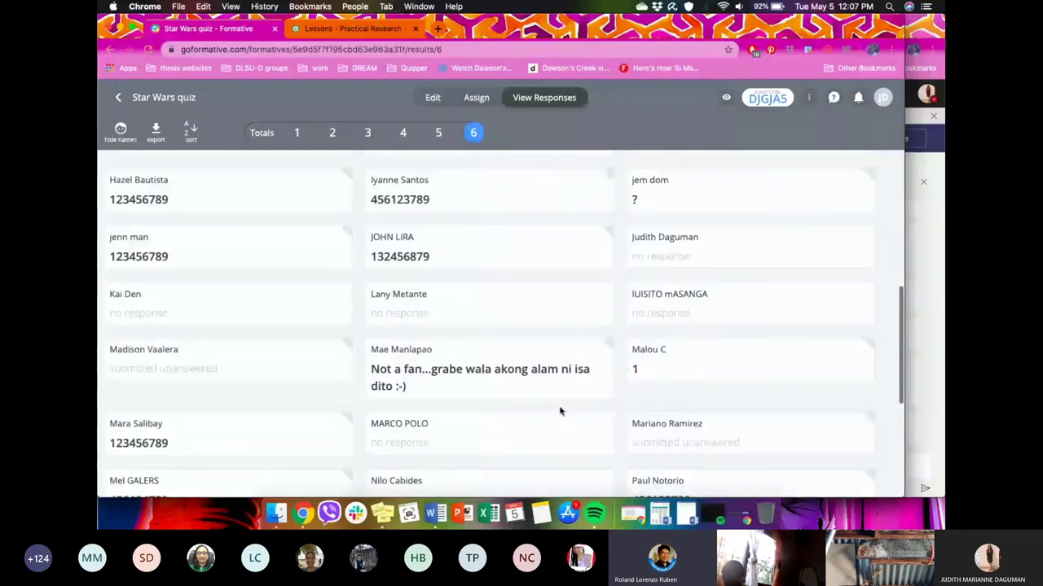
pyautogui.scroll(-2, 560, 411)
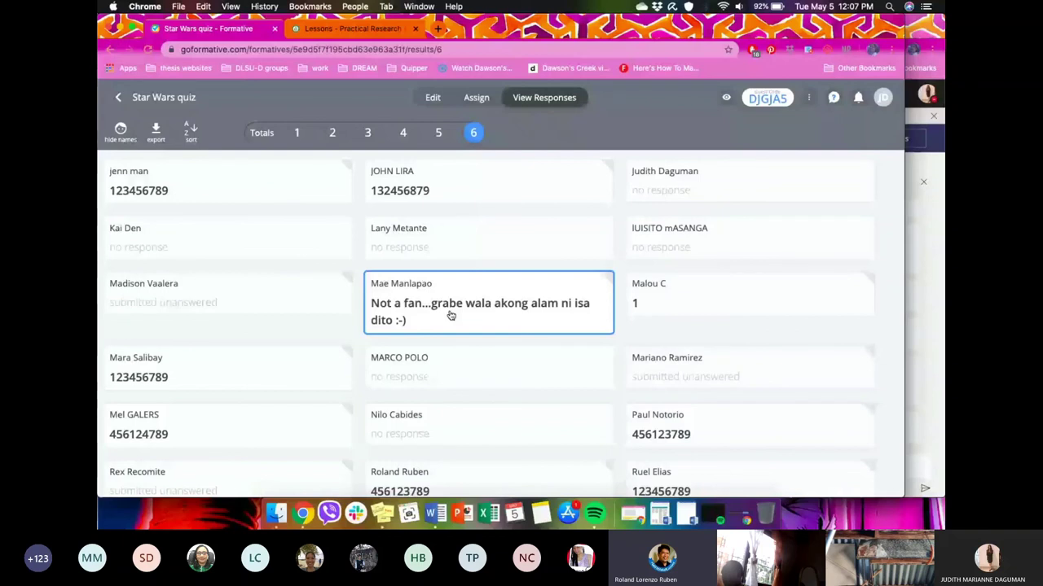
pyautogui.scroll(-2, 529, 286)
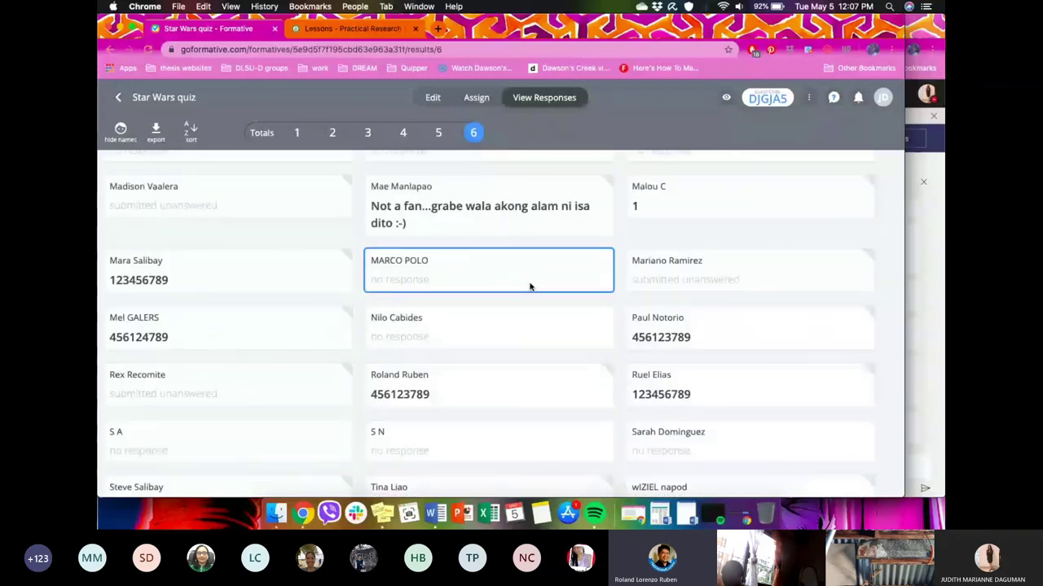
# Step: Send the feedback "This is okay, ma'am, understandable!" on the "Not a fan" response to question 6 and close the response details
pyautogui.click(596, 195)
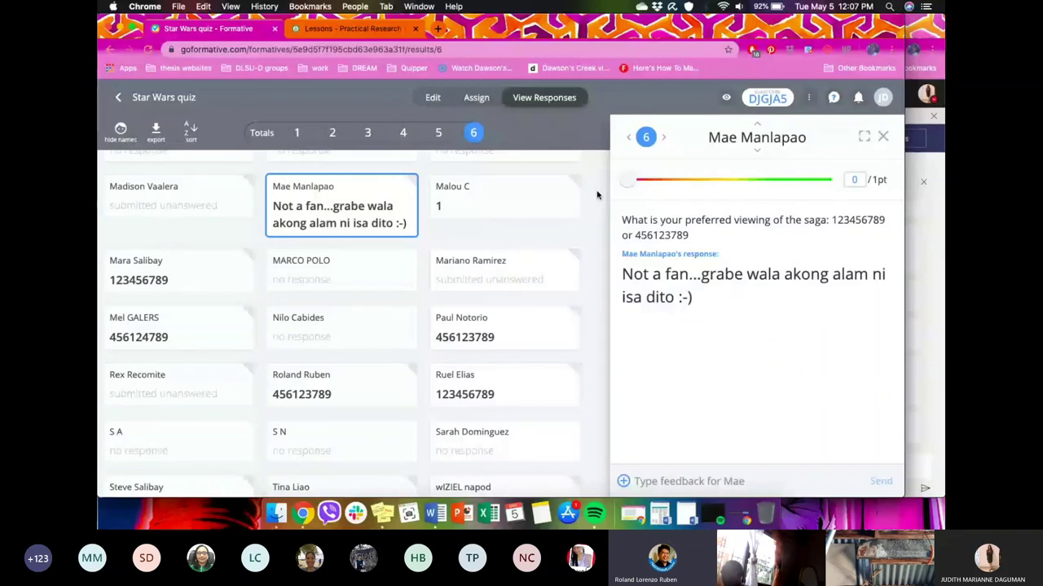
pyautogui.click(720, 481)
pyautogui.write('This is okay, ma')
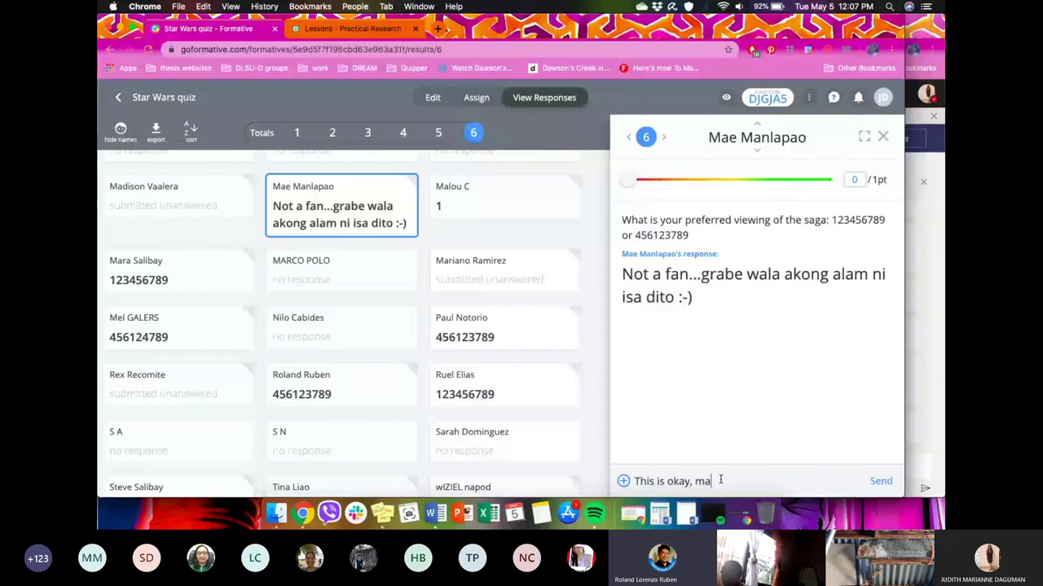
pyautogui.write("'am, understandable!")
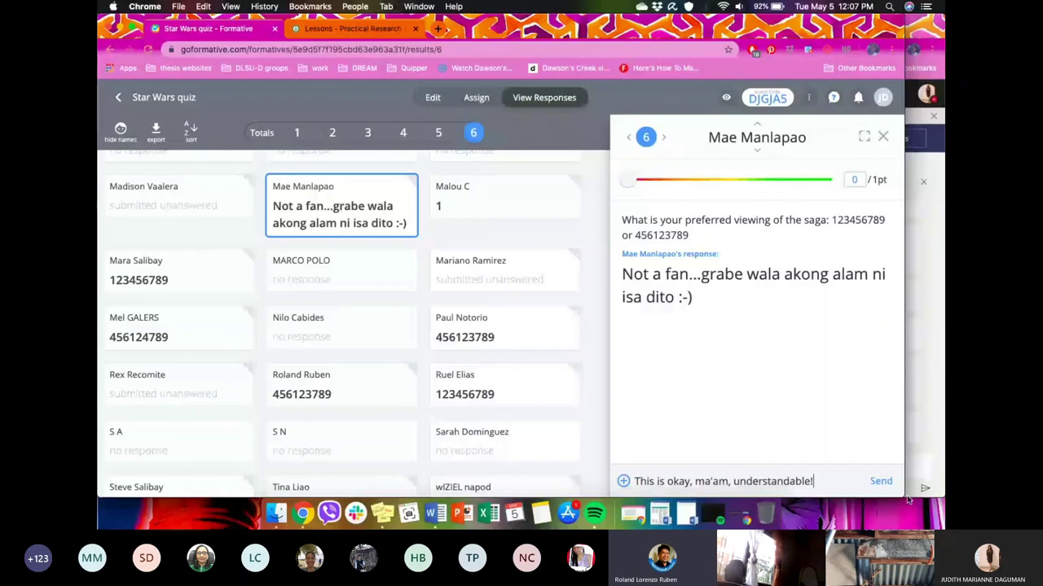
pyautogui.press('Return')
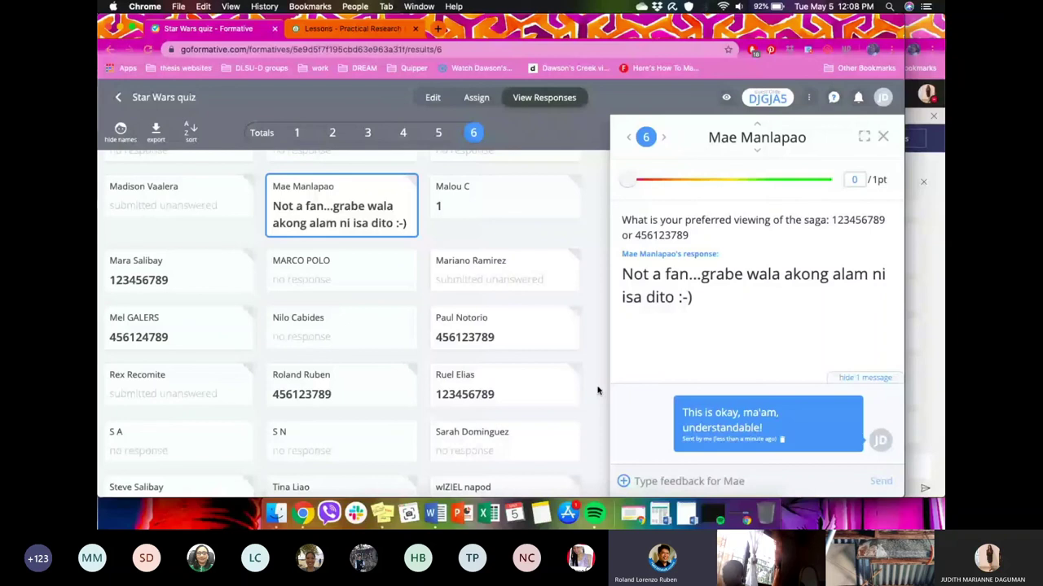
pyautogui.click(597, 391)
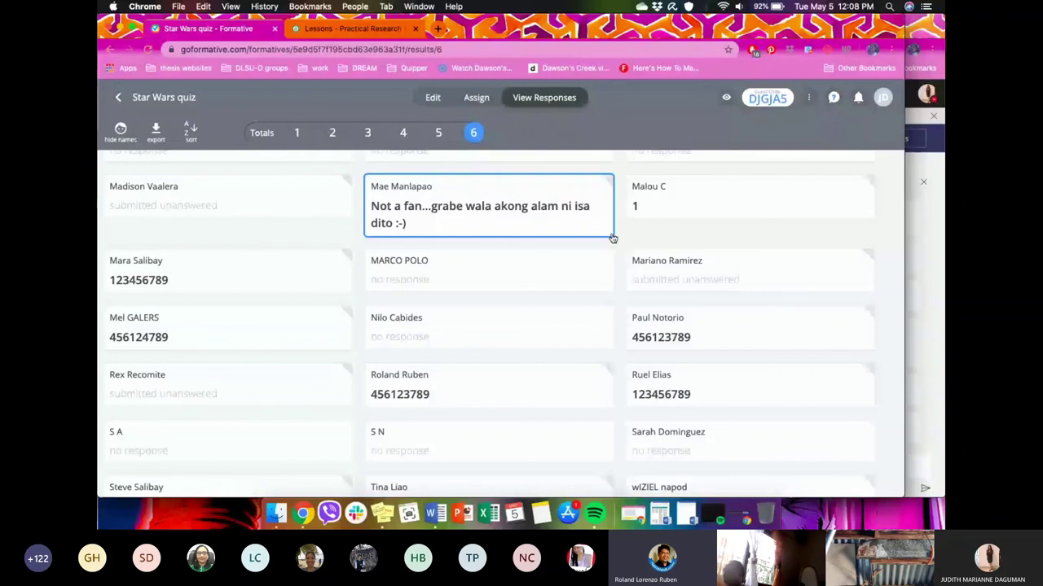
# Step: Return to the formatives list, check the Microsoft Teams meeting chat and bring Formative back to the front
pyautogui.press('super+bracketleft')
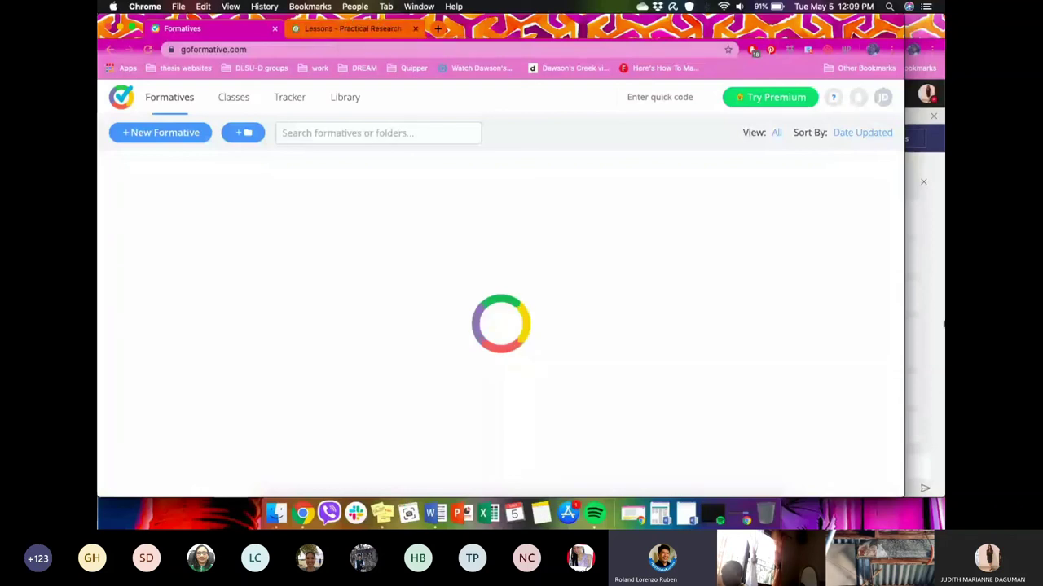
pyautogui.click(943, 324)
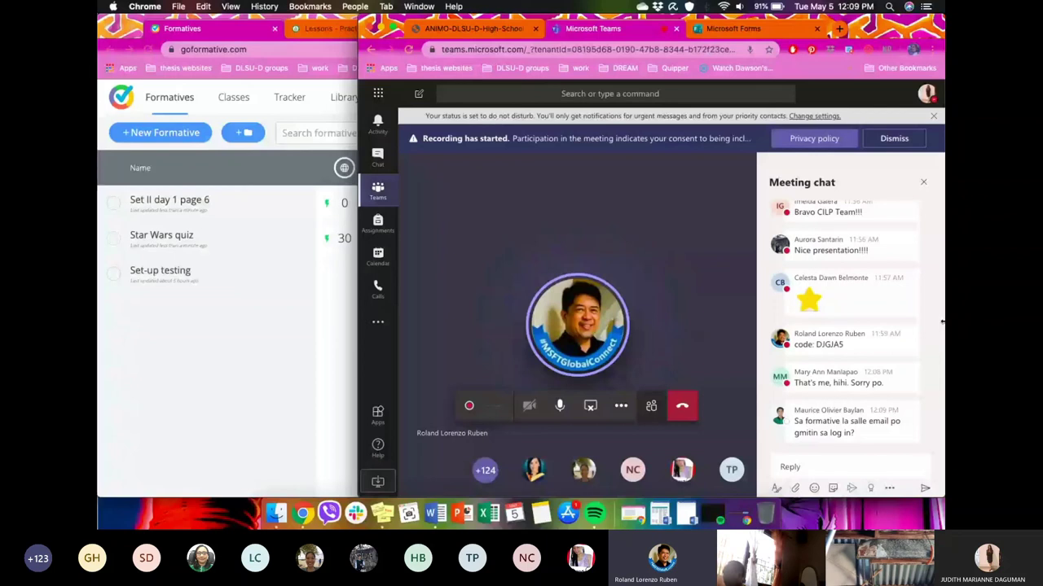
pyautogui.press('super+grave')
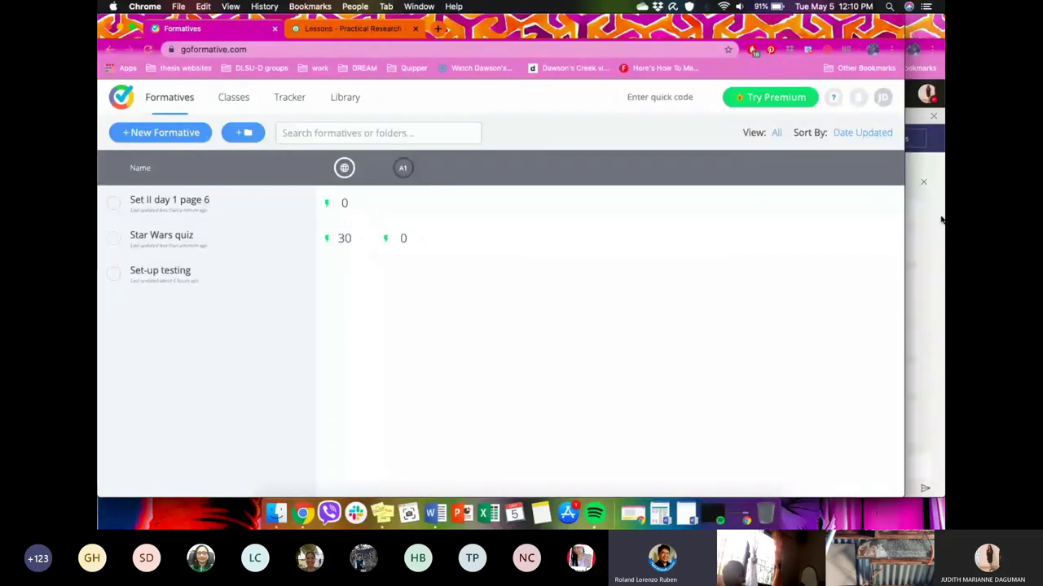
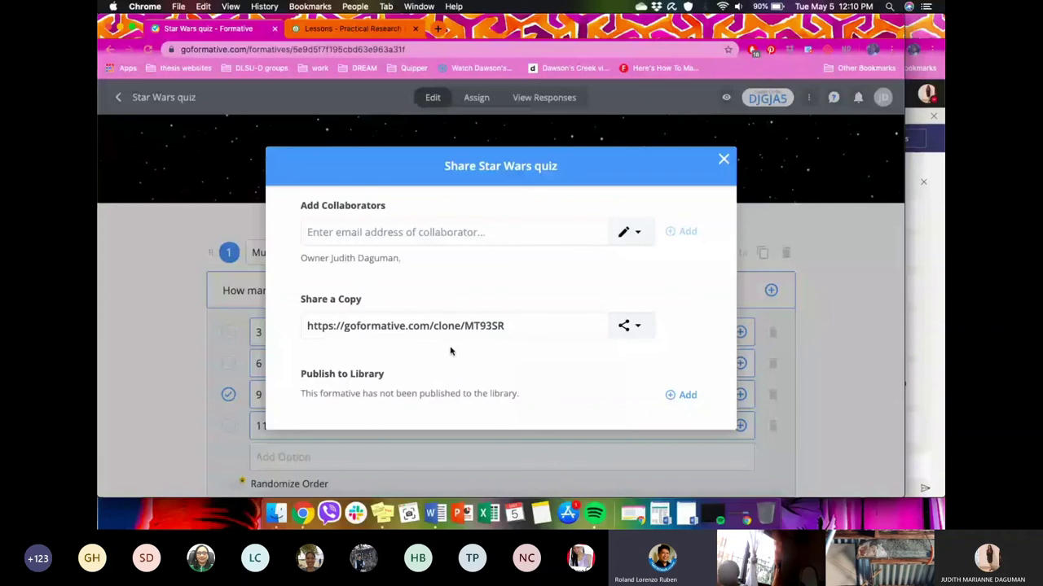
# Step: Copy the Star Wars quiz's share-a-copy link to the clipboard, close the sharing options and switch to the Microsoft Teams meeting chat
pyautogui.click(635, 328)
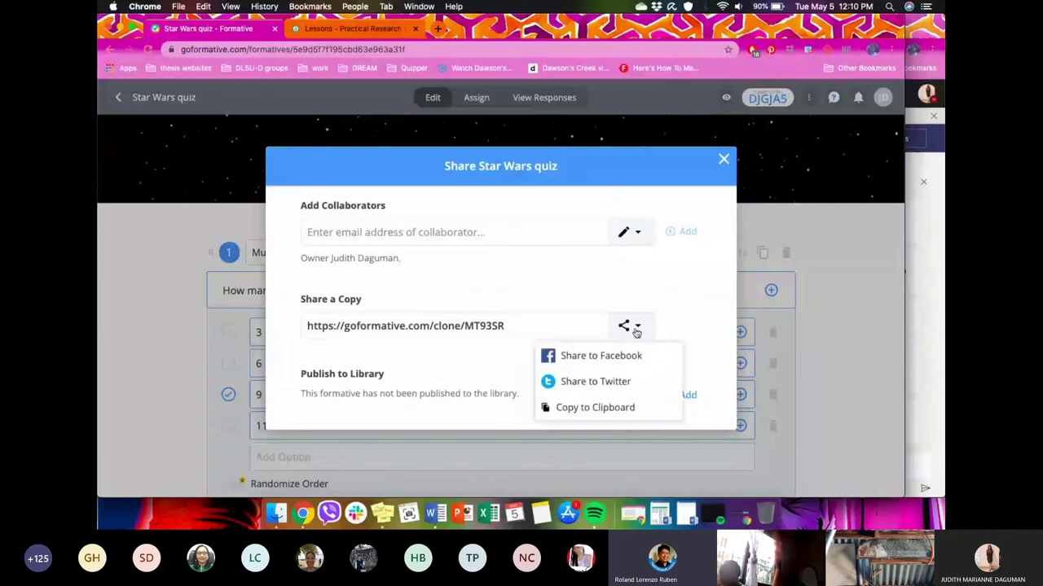
pyautogui.click(595, 408)
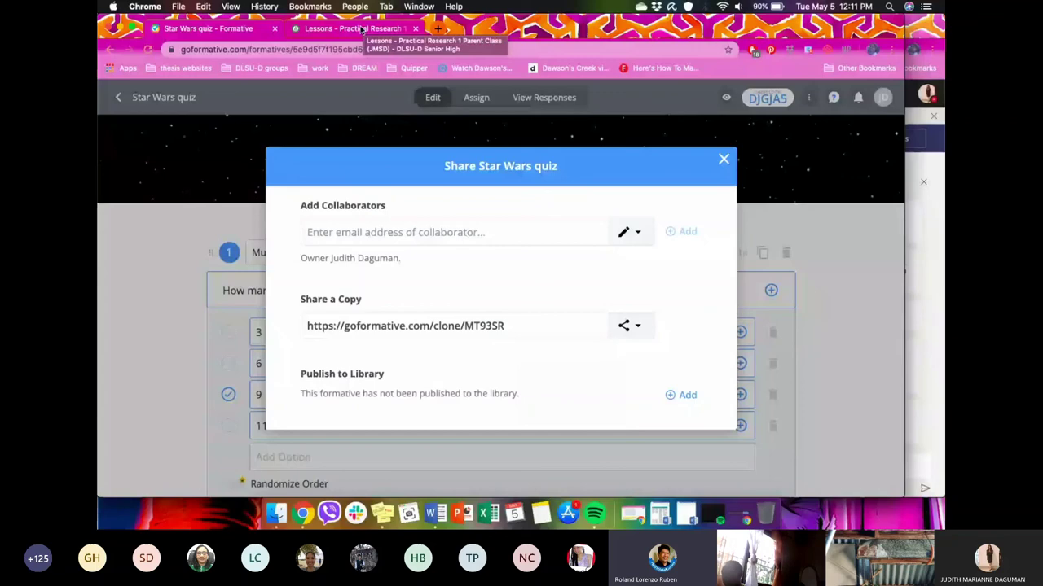
pyautogui.click(723, 162)
pyautogui.click(941, 259)
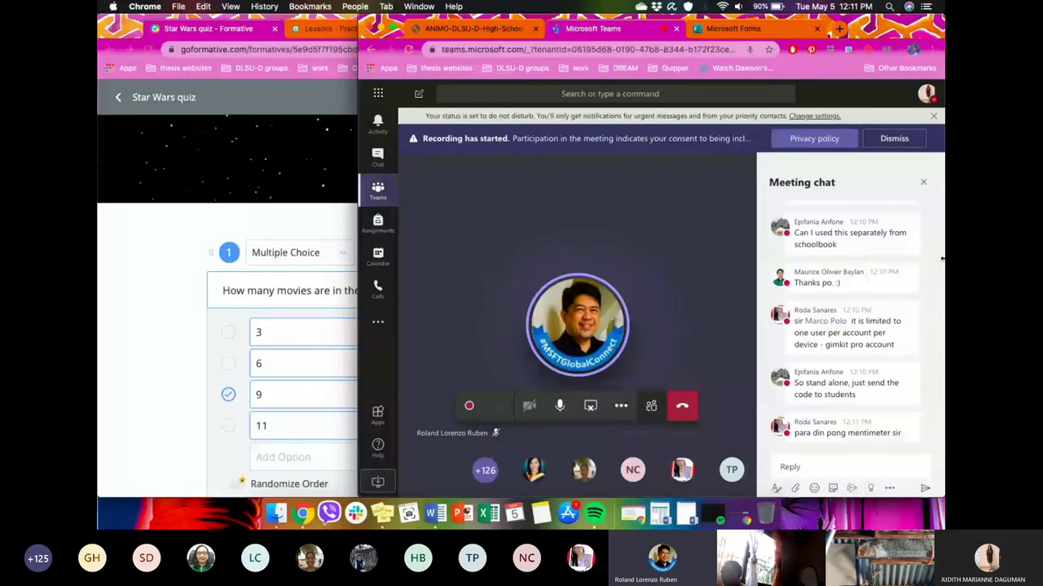